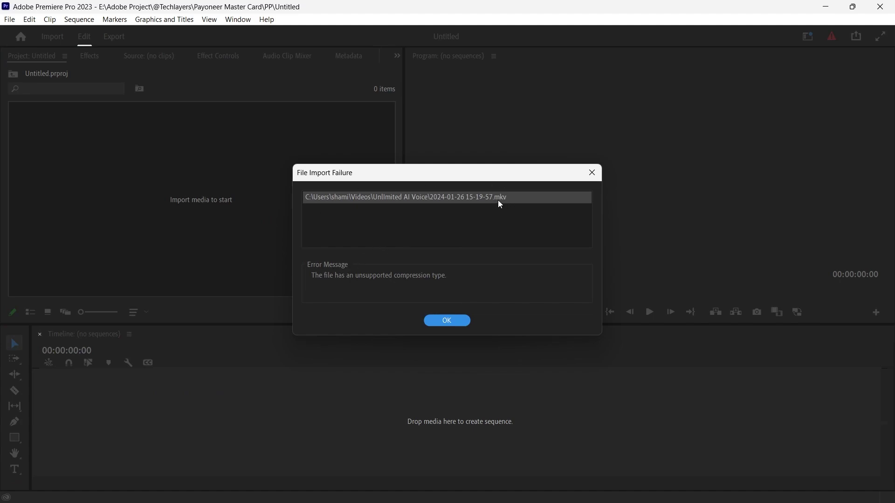
- Close the import failure message and switch to File Explorer to inspect the recordings in the open video folder
{"action": "left_click", "coordinate": [594, 175]}
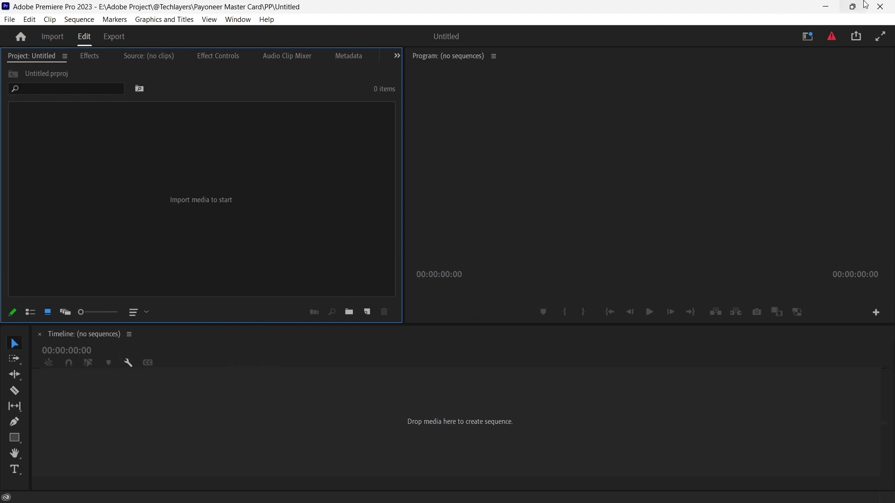
{"action": "left_click", "coordinate": [825, 6]}
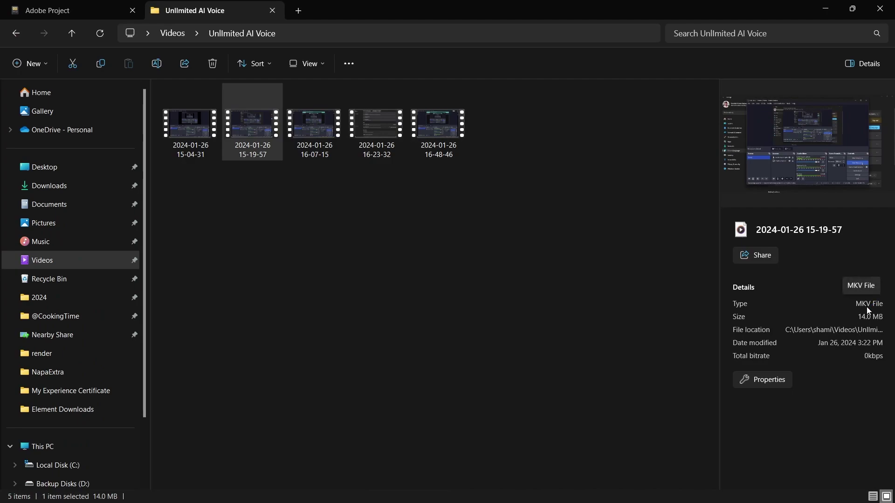
{"action": "left_click_drag", "start_coordinate": [541, 175], "coordinate": [189, 130]}
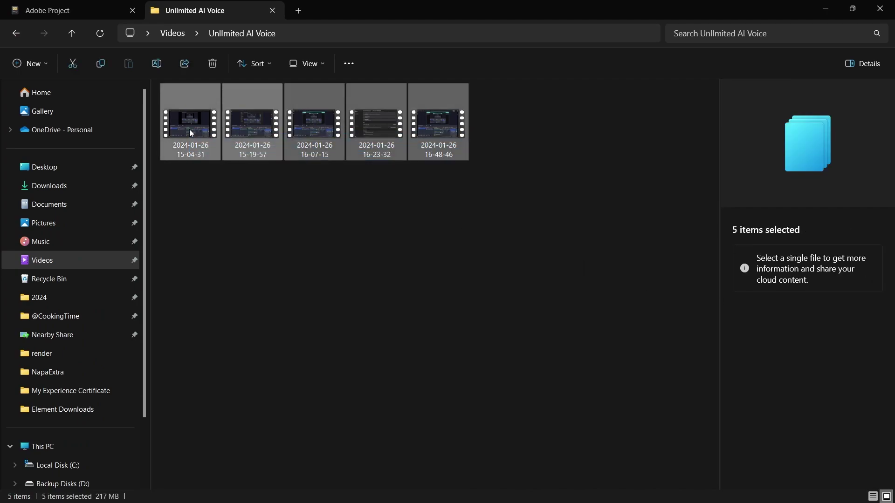
{"action": "left_click", "coordinate": [415, 252]}
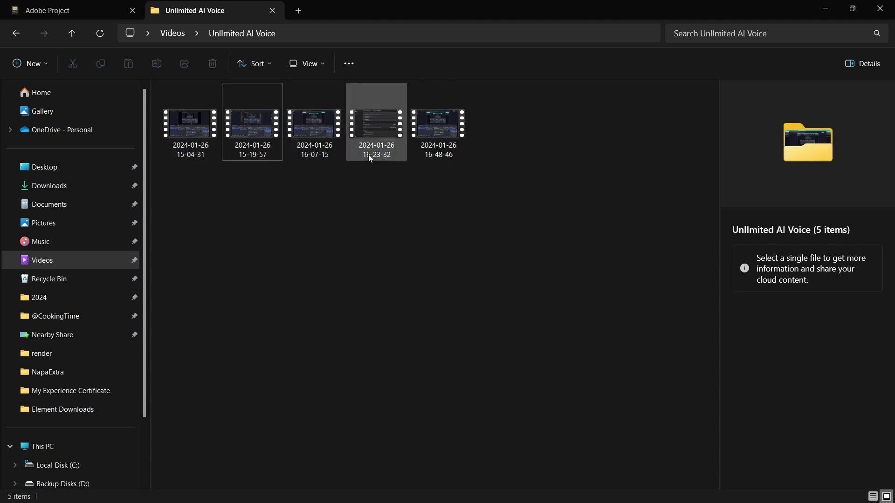
{"action": "left_click", "coordinate": [388, 130]}
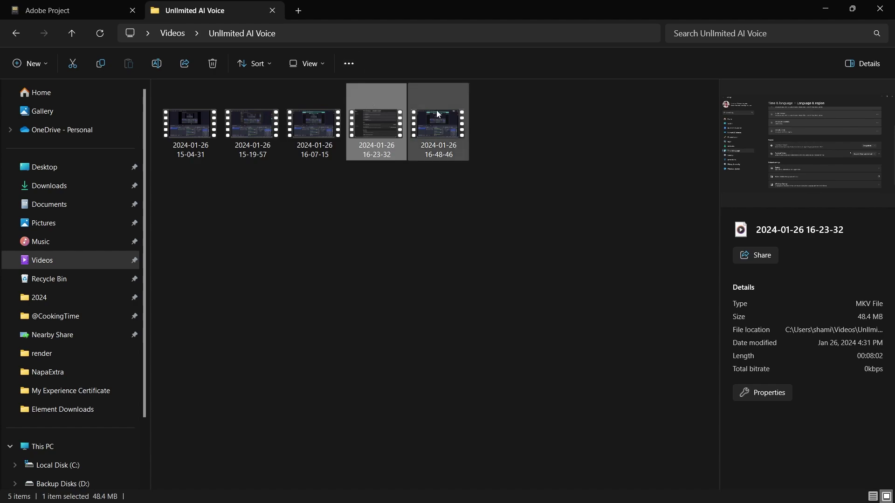
{"action": "left_click", "coordinate": [484, 246]}
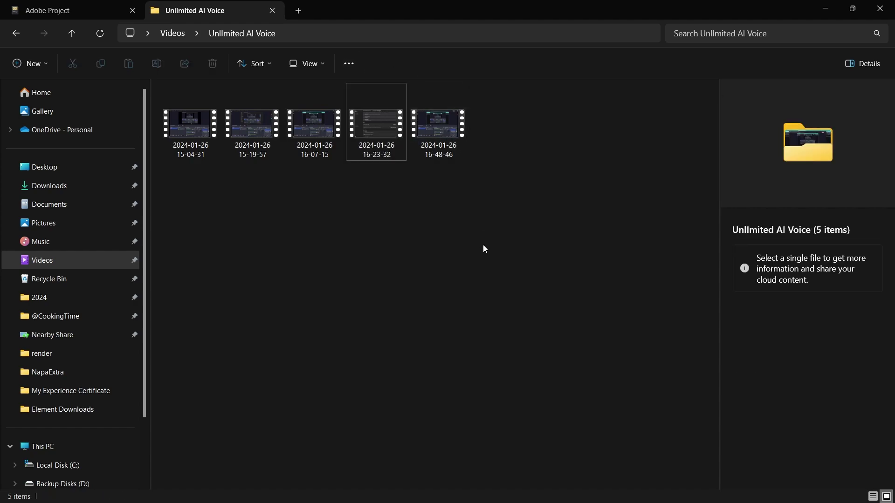
- Turn off "Hide extensions for known file types" in the folder view options, apply it and refresh the folder
{"action": "left_click", "coordinate": [350, 63]}
{"action": "left_click", "coordinate": [342, 223]}
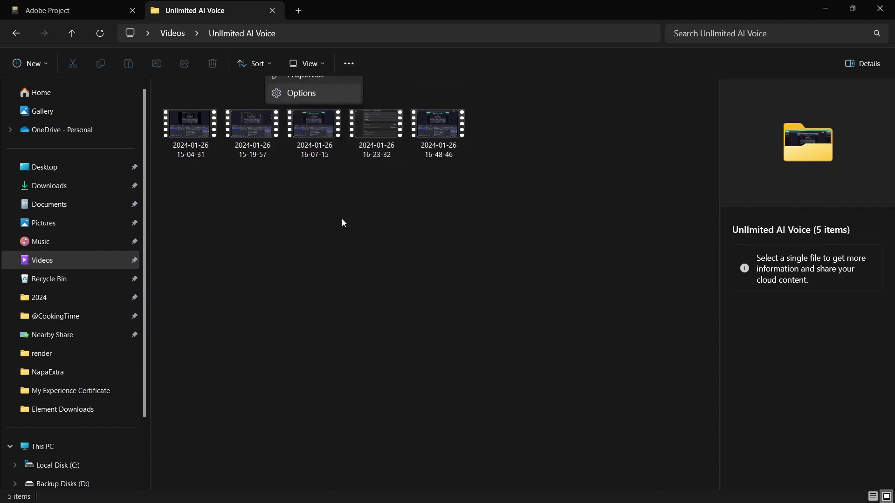
{"action": "left_click_drag", "start_coordinate": [99, 93], "coordinate": [202, 90]}
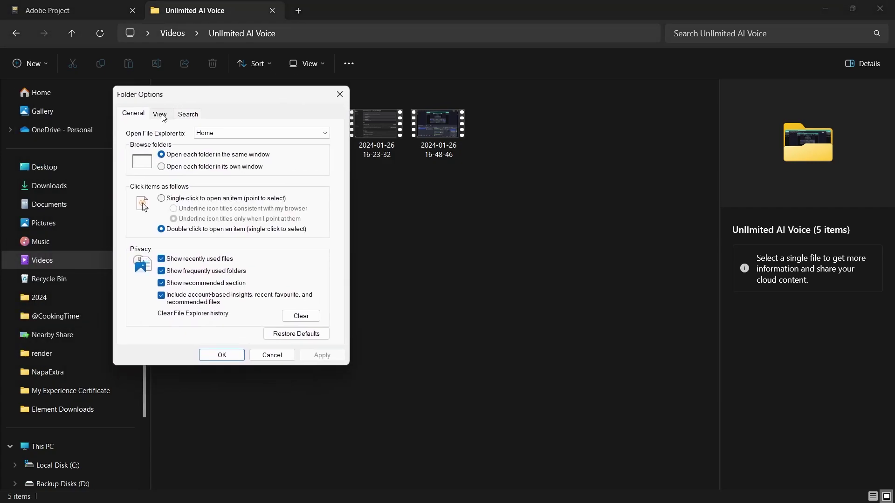
{"action": "left_click", "coordinate": [159, 114]}
{"action": "scroll", "coordinate": [221, 282], "scroll_direction": "down", "scroll_amount": 1}
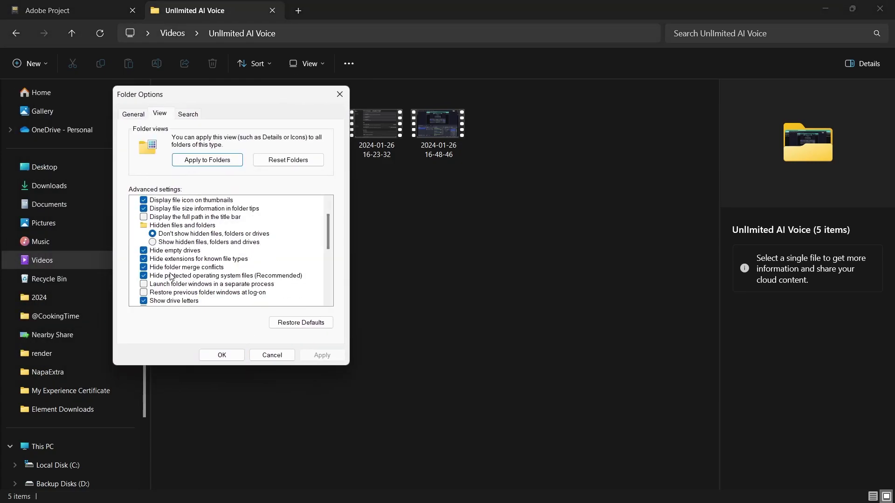
{"action": "left_click", "coordinate": [144, 260]}
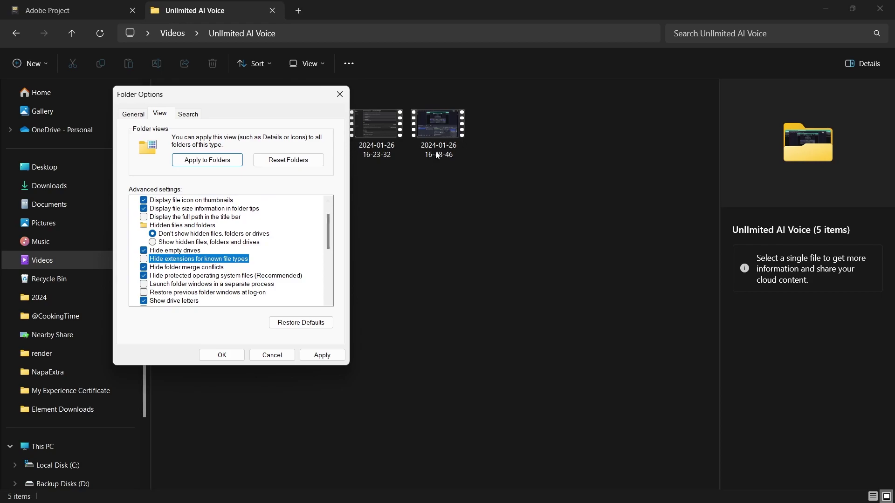
{"action": "left_click", "coordinate": [322, 355]}
{"action": "left_click", "coordinate": [222, 355]}
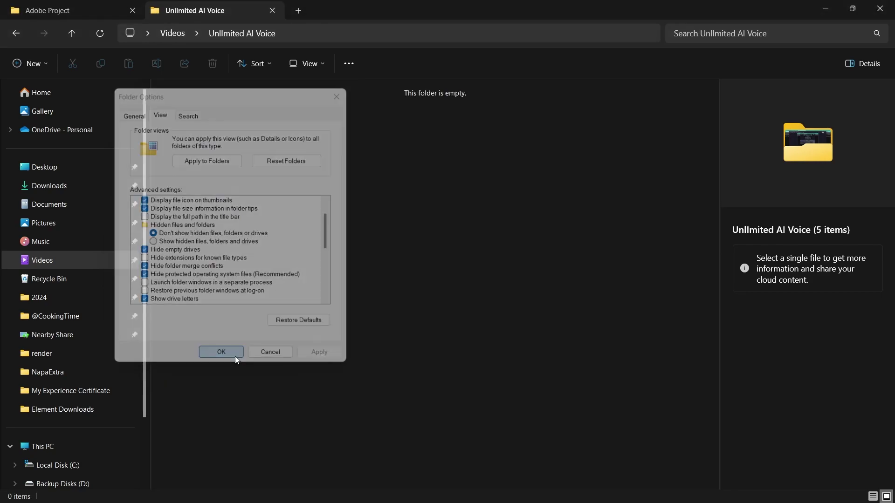
{"action": "left_click", "coordinate": [98, 39]}
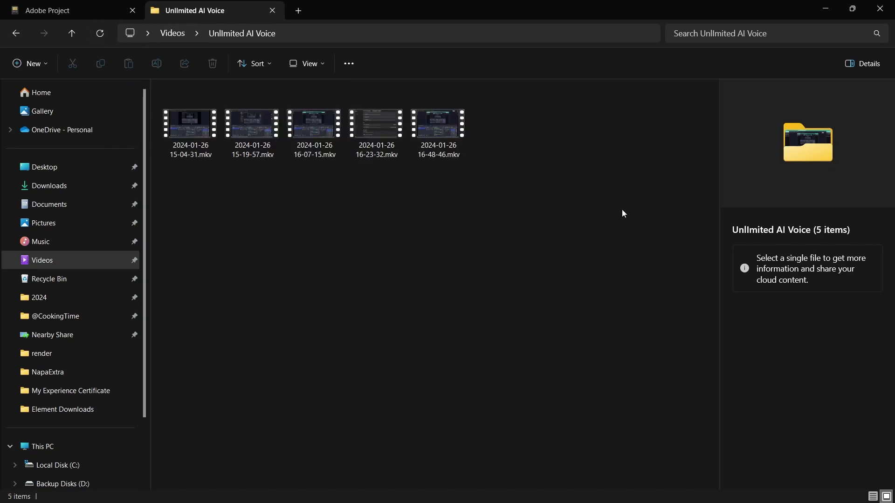
{"action": "left_click", "coordinate": [449, 156]}
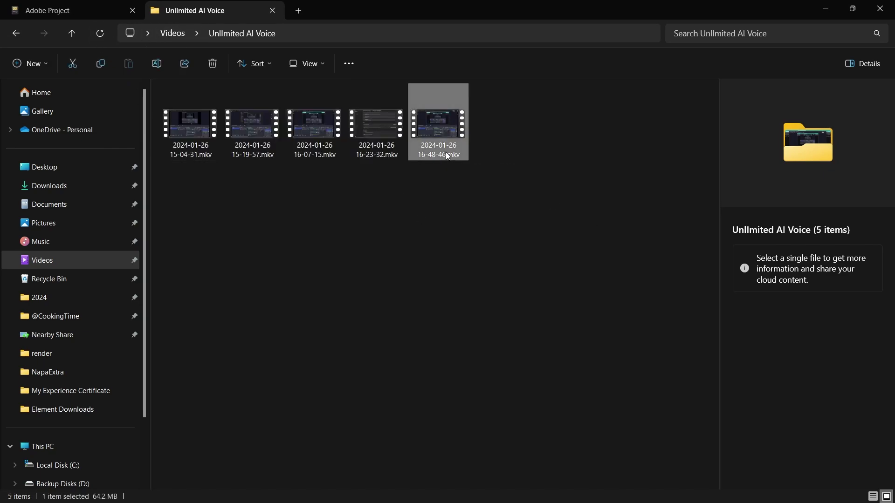
{"action": "left_click", "coordinate": [451, 156]}
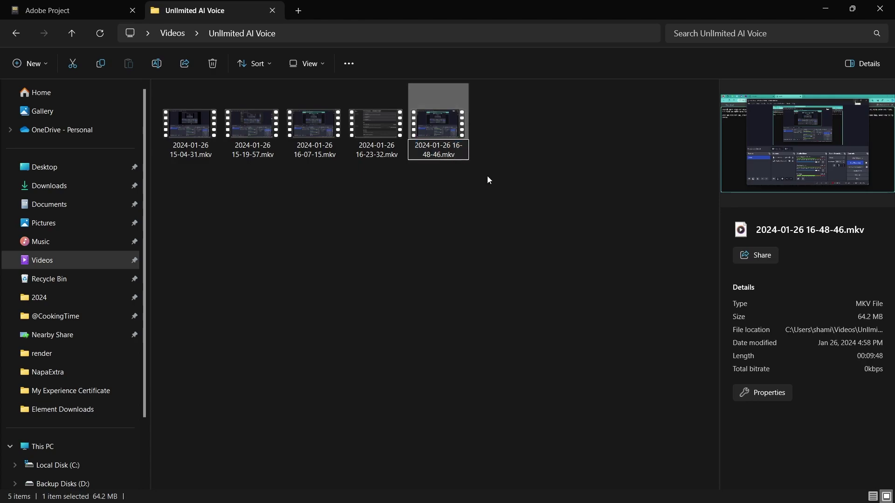
{"action": "key", "text": "BackSpace"}
{"action": "key", "text": "BackSpace"}
{"action": "type", "text": "p4"}
{"action": "key", "text": "Return"}
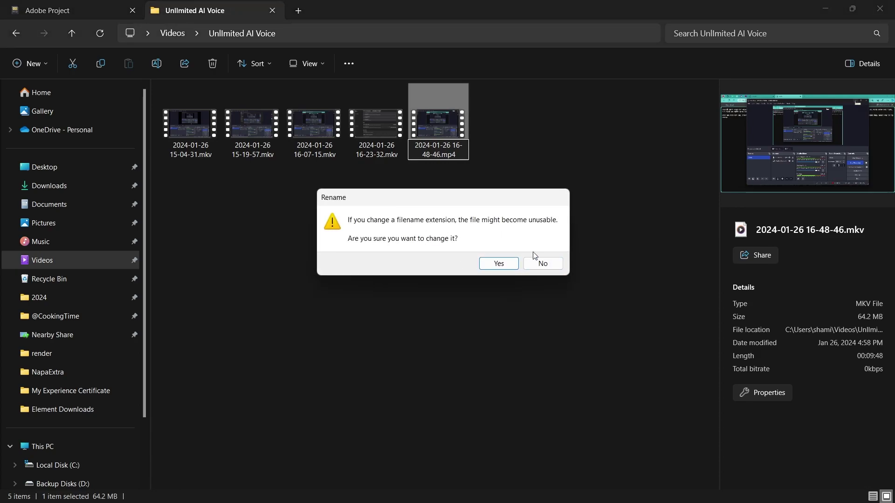
{"action": "left_click", "coordinate": [492, 268]}
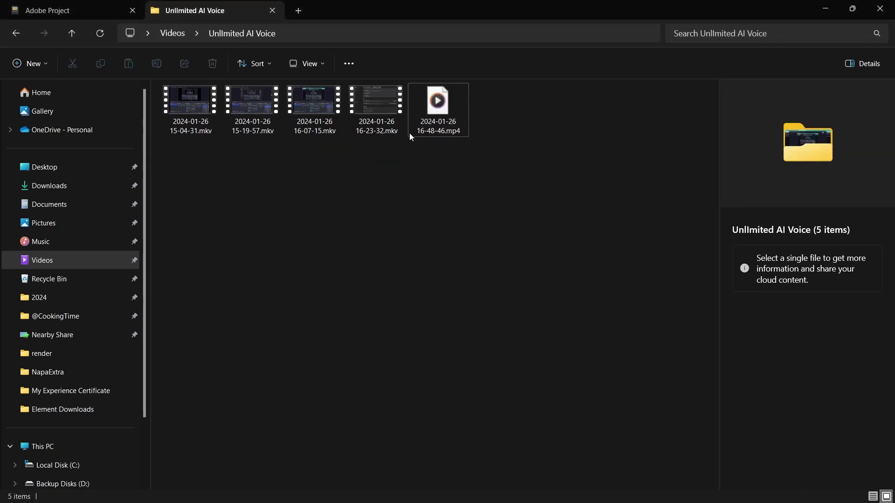
{"action": "left_click", "coordinate": [456, 130]}
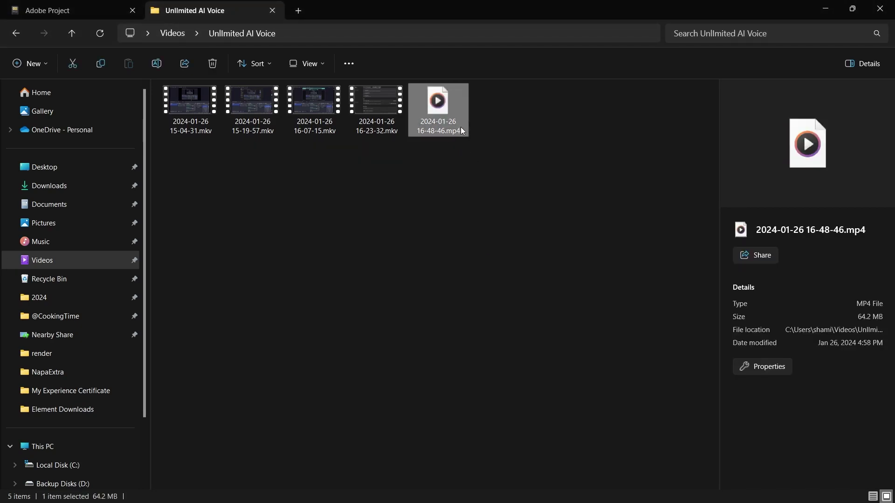
{"action": "left_click_drag", "start_coordinate": [458, 135], "coordinate": [211, 221]}
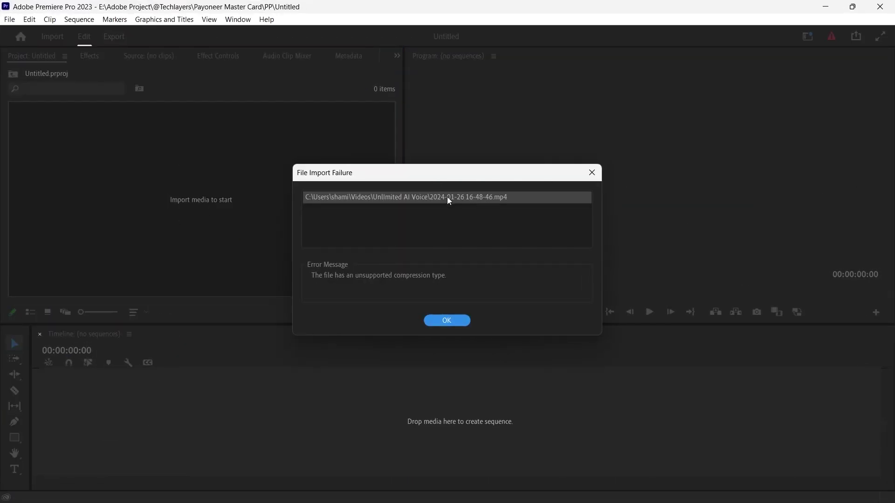
{"action": "left_click", "coordinate": [448, 320]}
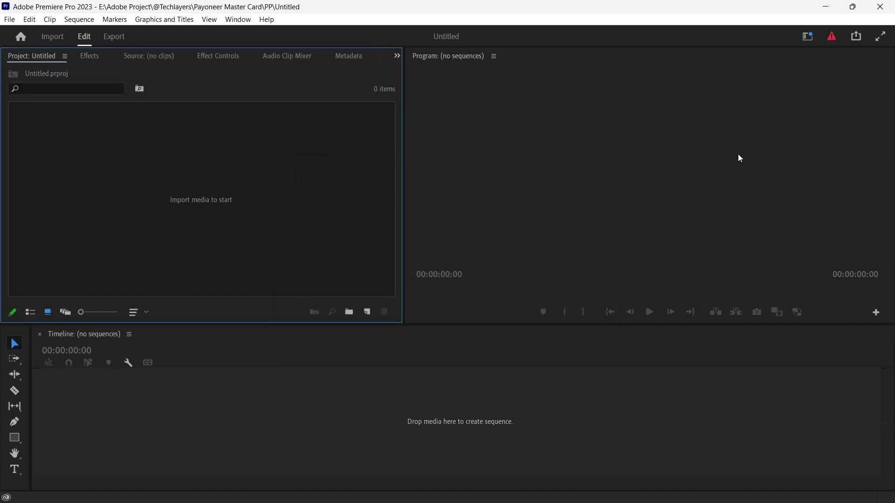
{"action": "left_click", "coordinate": [826, 7]}
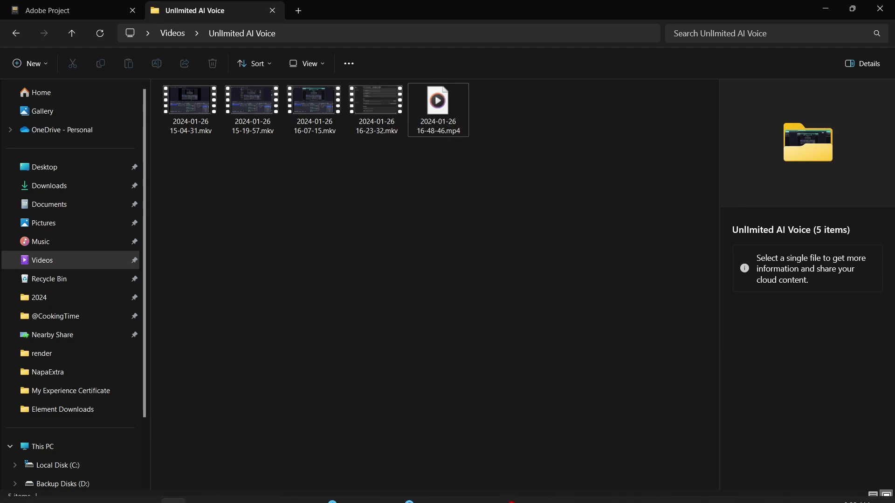
- Switch to Chrome in a maximized window and search Google for handbrake
{"action": "mouse_move", "coordinate": [225, 499]}
{"action": "left_click", "coordinate": [266, 442]}
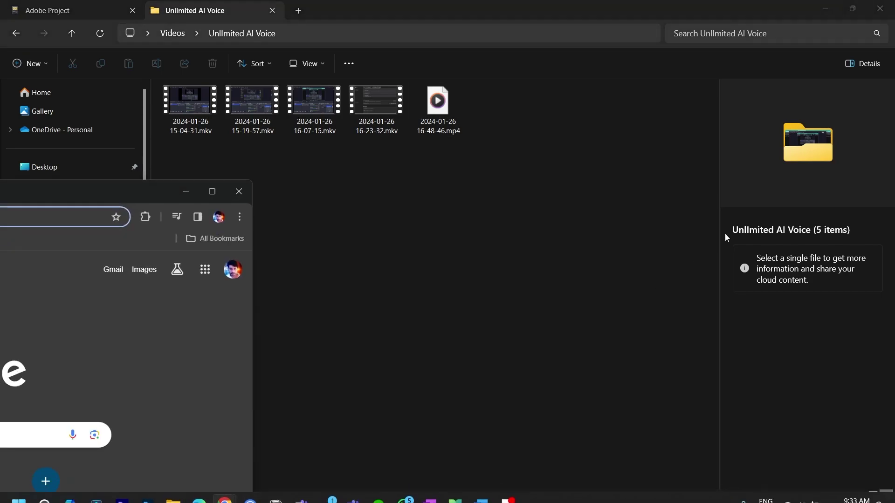
{"action": "left_click", "coordinate": [212, 191]}
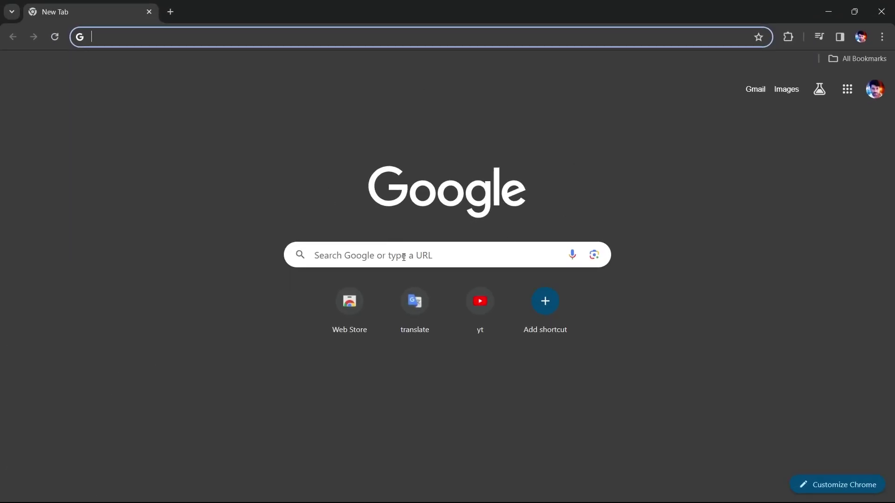
{"action": "left_click", "coordinate": [404, 257]}
{"action": "type", "text": "han"}
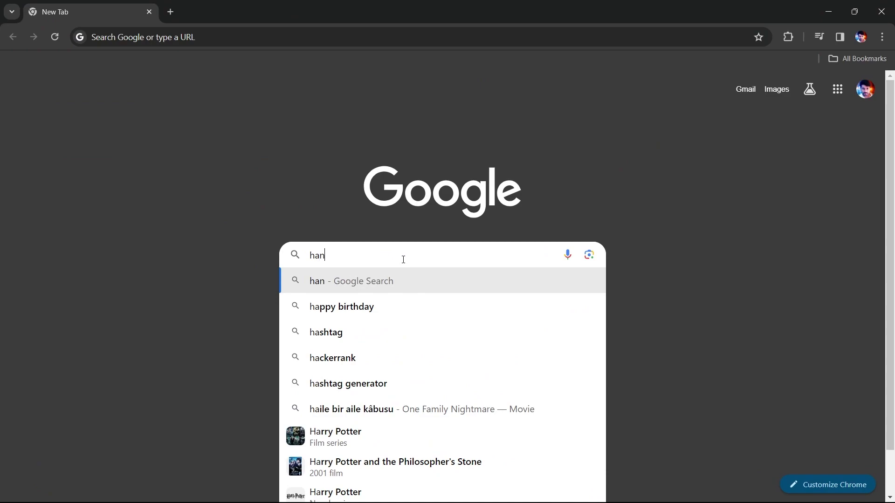
{"action": "type", "text": "dbra"}
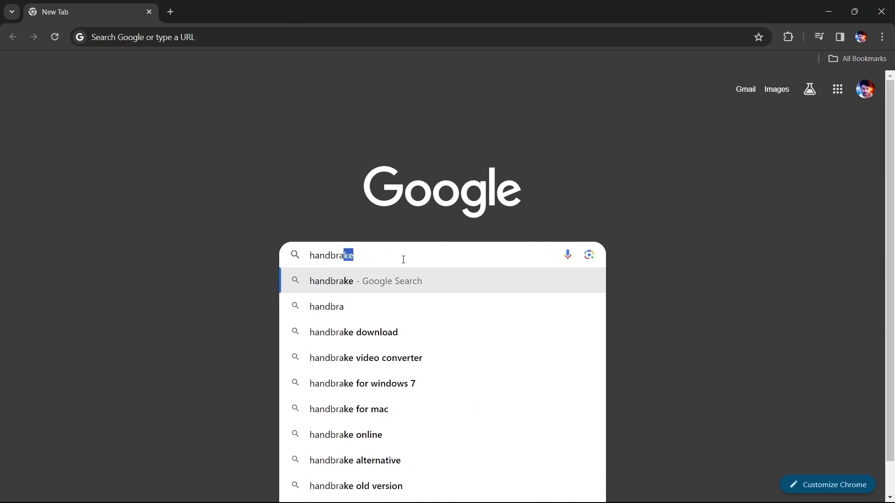
{"action": "key", "text": "Return"}
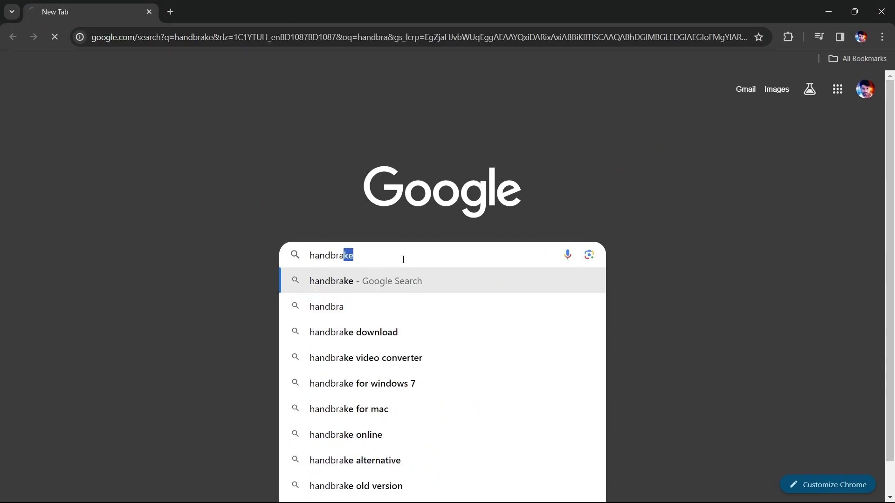
- Download HandBrake 1.7.3 for Windows from handbrake.fr and show the installer in its download folder
{"action": "left_click", "coordinate": [247, 216]}
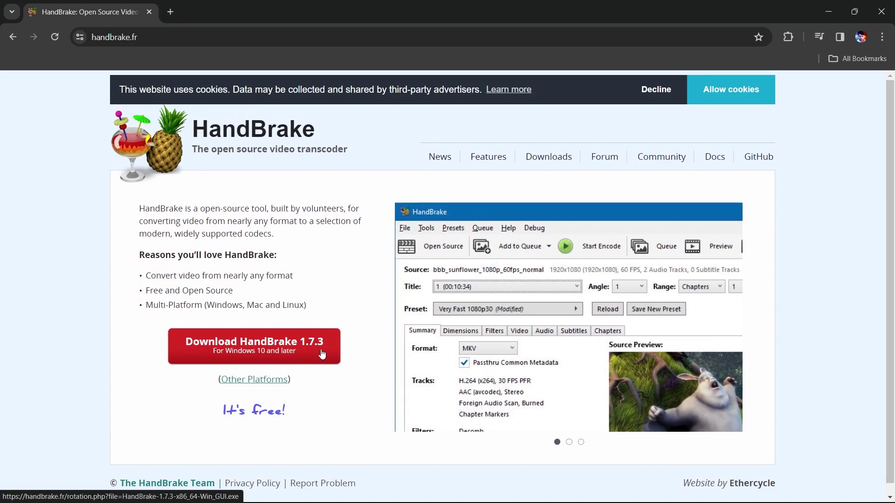
{"action": "left_click", "coordinate": [296, 354]}
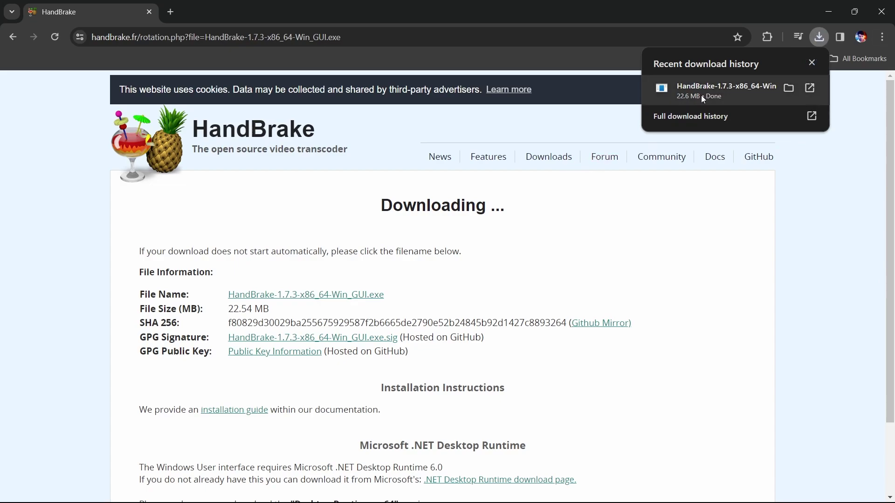
{"action": "left_click", "coordinate": [789, 88]}
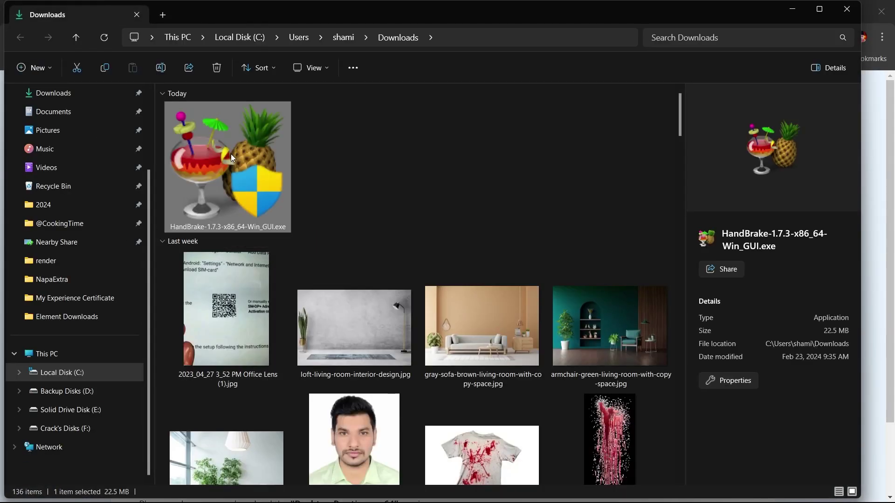
- Run the HandBrake 1.7.3 installer and install it to C:\Program Files\HandBrake with a desktop shortcut for all users
{"action": "double_click", "coordinate": [231, 154]}
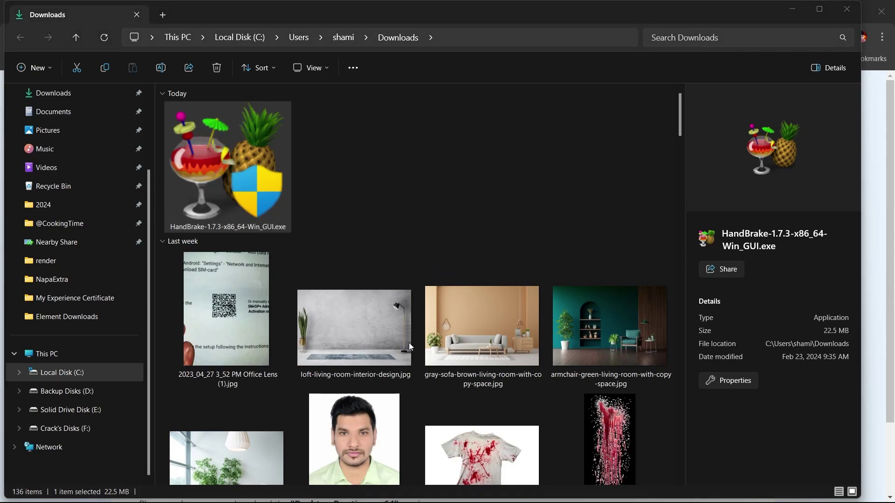
{"action": "left_click", "coordinate": [792, 10]}
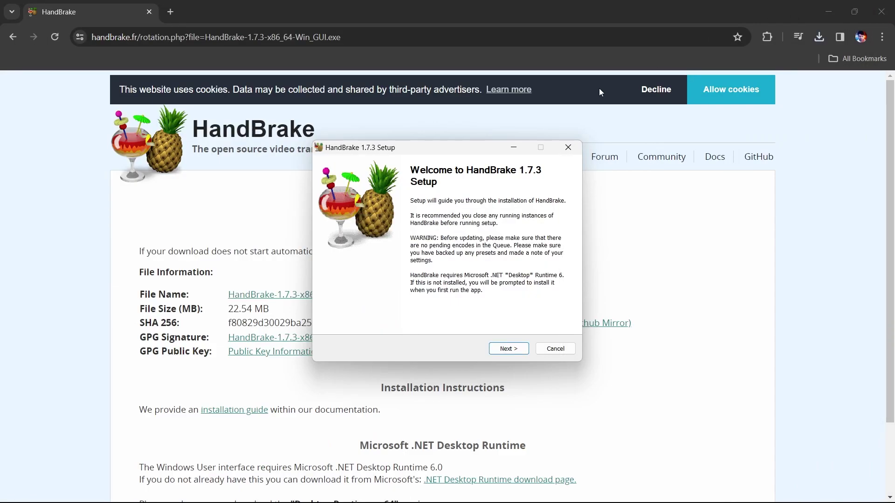
{"action": "left_click", "coordinate": [830, 4]}
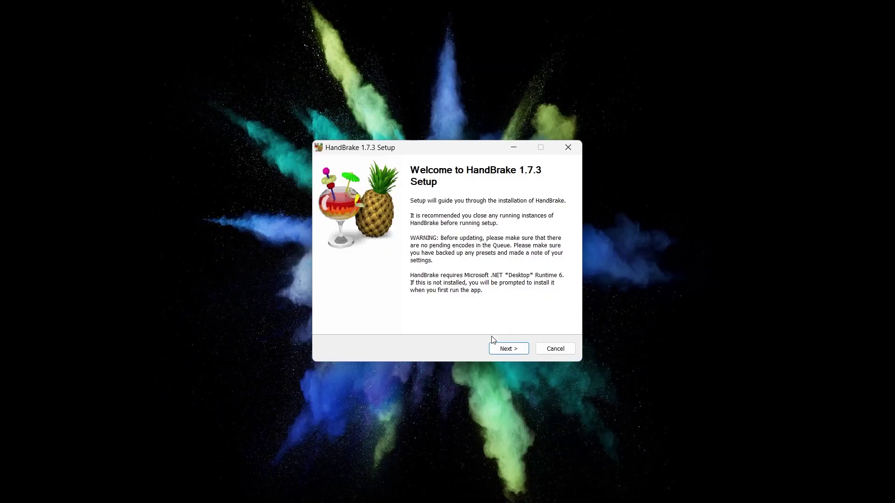
{"action": "left_click", "coordinate": [515, 348]}
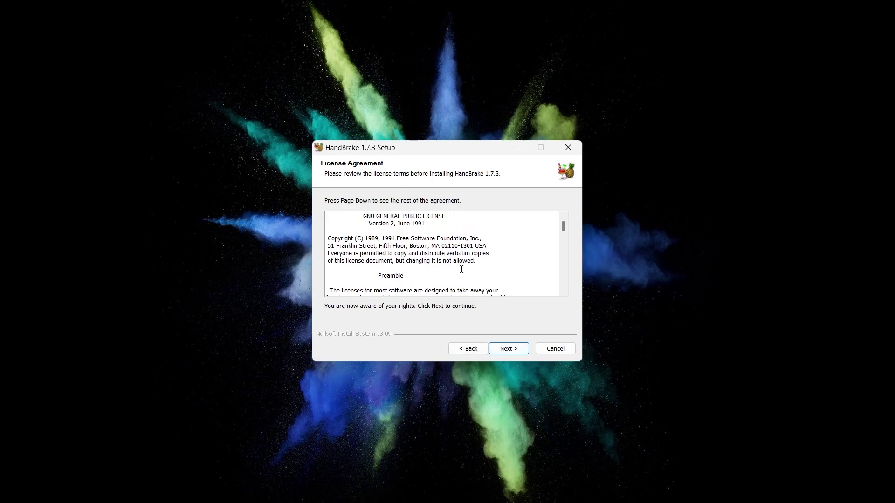
{"action": "scroll", "coordinate": [443, 261], "scroll_direction": "down", "scroll_amount": 10}
{"action": "left_click", "coordinate": [518, 351]}
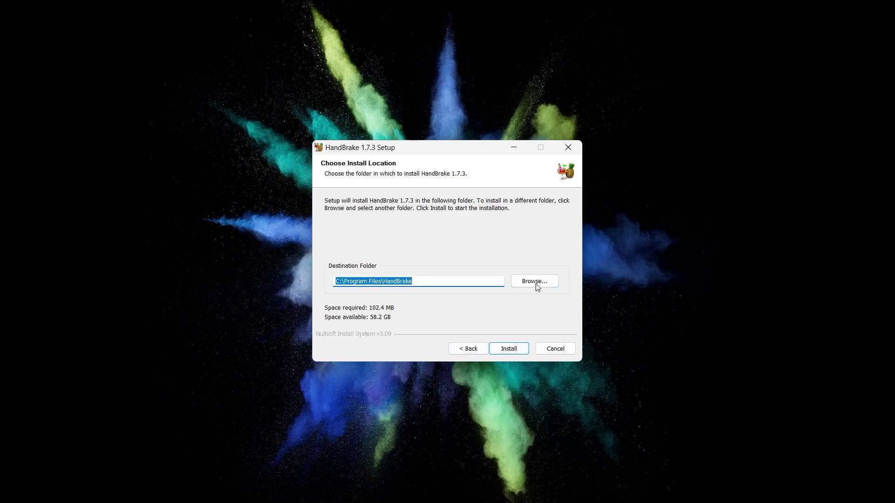
{"action": "left_click", "coordinate": [515, 353]}
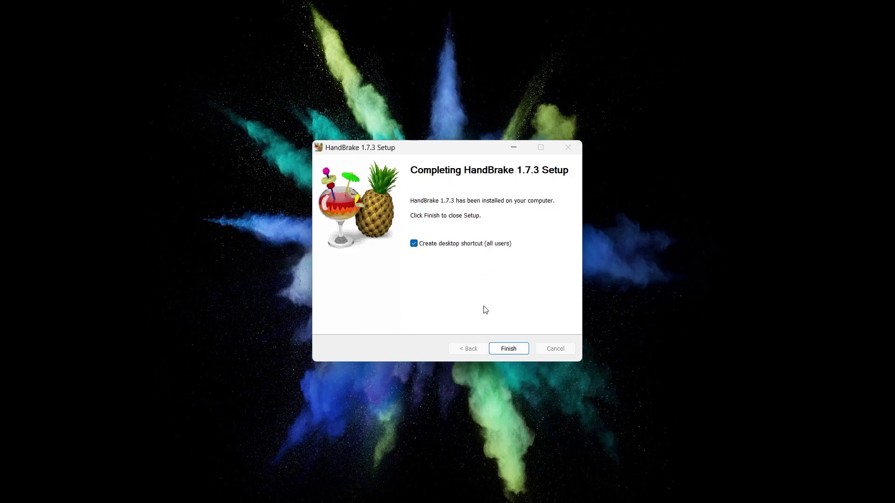
{"action": "left_click", "coordinate": [517, 352]}
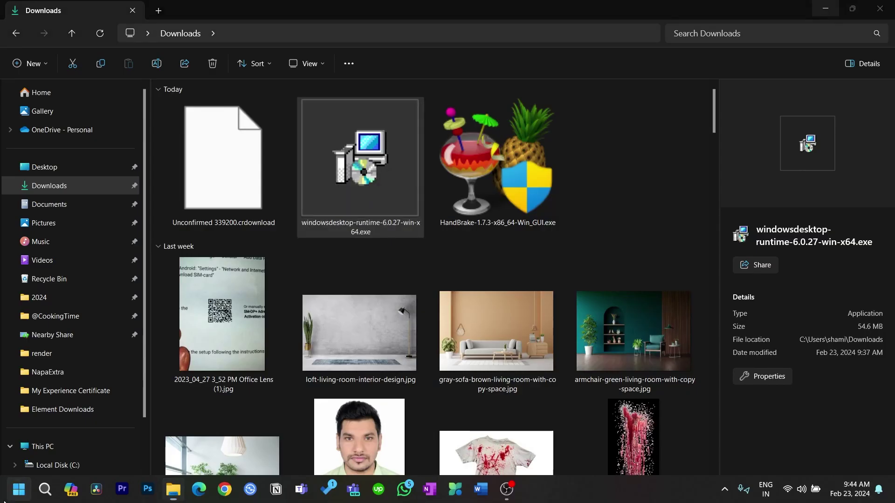
- Launch HandBrake from the list of installed applications
{"action": "key", "text": "super"}
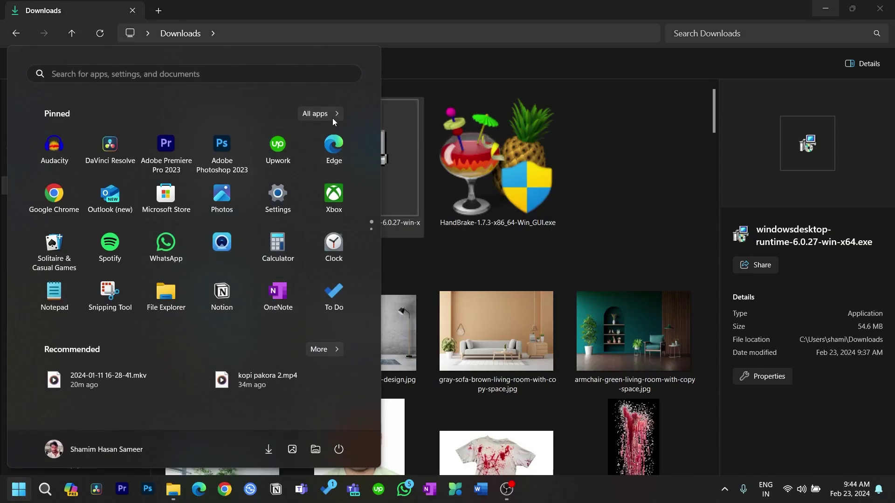
{"action": "left_click", "coordinate": [331, 119]}
{"action": "scroll", "coordinate": [212, 297], "scroll_direction": "down", "scroll_amount": 10}
{"action": "scroll", "coordinate": [238, 231], "scroll_direction": "down", "scroll_amount": 5}
{"action": "left_click", "coordinate": [214, 155]}
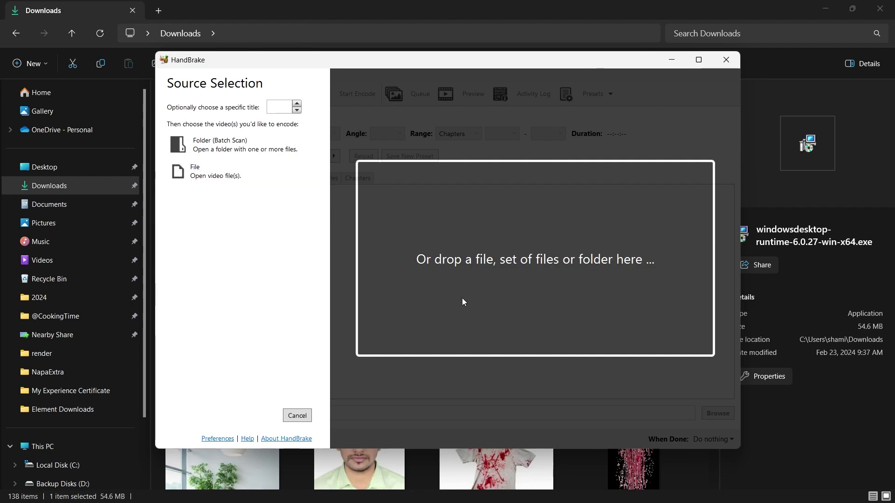
{"action": "left_click", "coordinate": [532, 489]}
{"action": "scroll", "coordinate": [495, 317], "scroll_direction": "down", "scroll_amount": 5}
{"action": "scroll", "coordinate": [496, 317], "scroll_direction": "up", "scroll_amount": 5}
{"action": "left_click", "coordinate": [41, 261]}
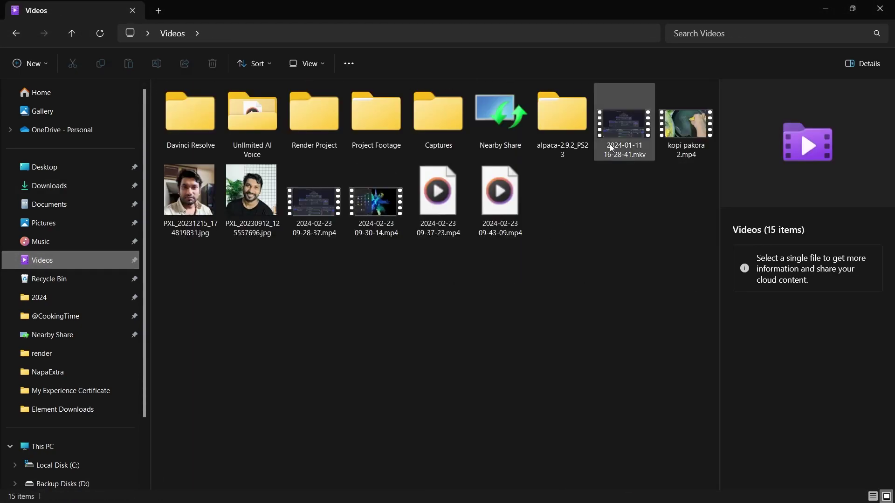
{"action": "left_click_drag", "start_coordinate": [622, 126], "coordinate": [562, 281]}
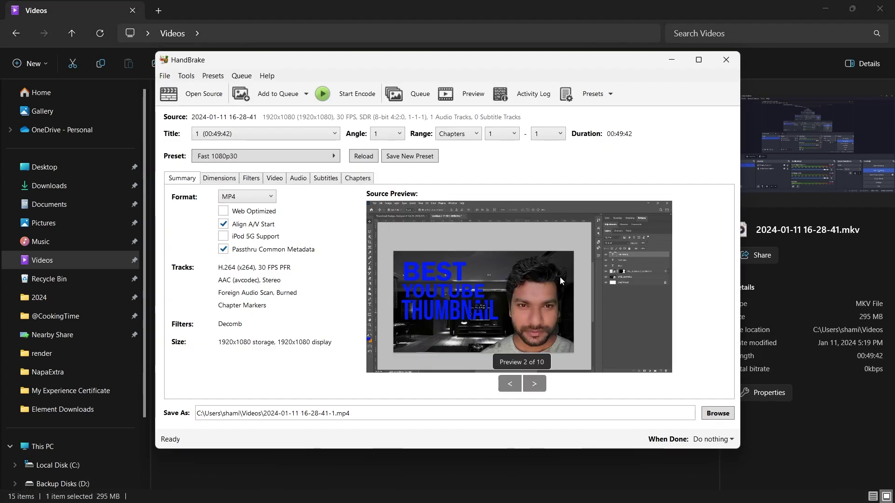
- Step through the source preview frames of the loaded MKV recording
{"action": "left_click", "coordinate": [510, 384]}
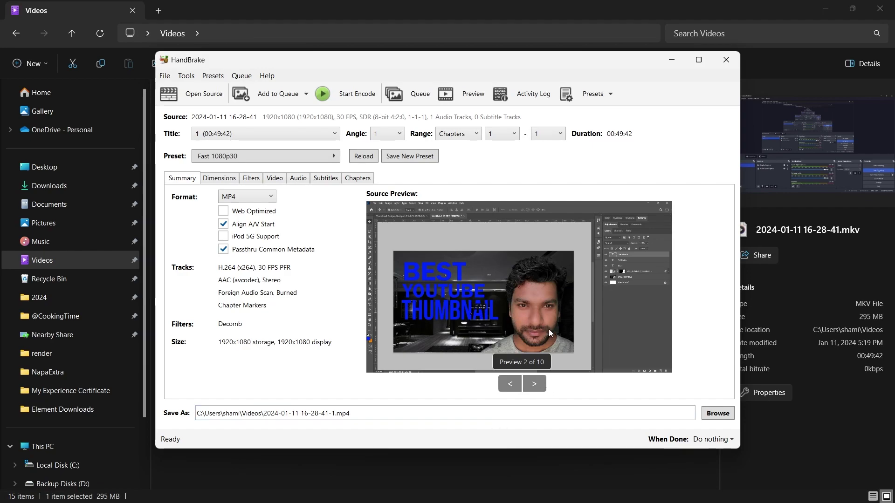
{"action": "scroll", "coordinate": [558, 284], "scroll_direction": "down", "scroll_amount": 3}
{"action": "scroll", "coordinate": [551, 306], "scroll_direction": "down", "scroll_amount": 6}
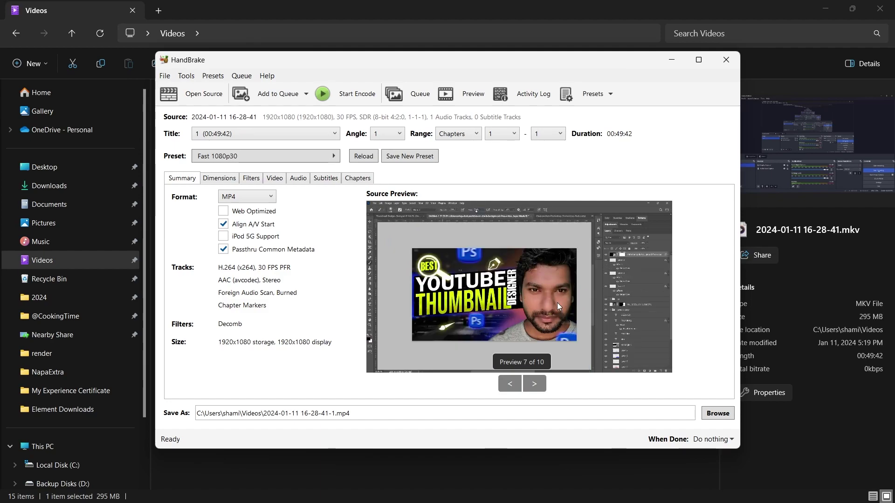
{"action": "scroll", "coordinate": [557, 306], "scroll_direction": "up", "scroll_amount": 1}
{"action": "left_click", "coordinate": [533, 384]}
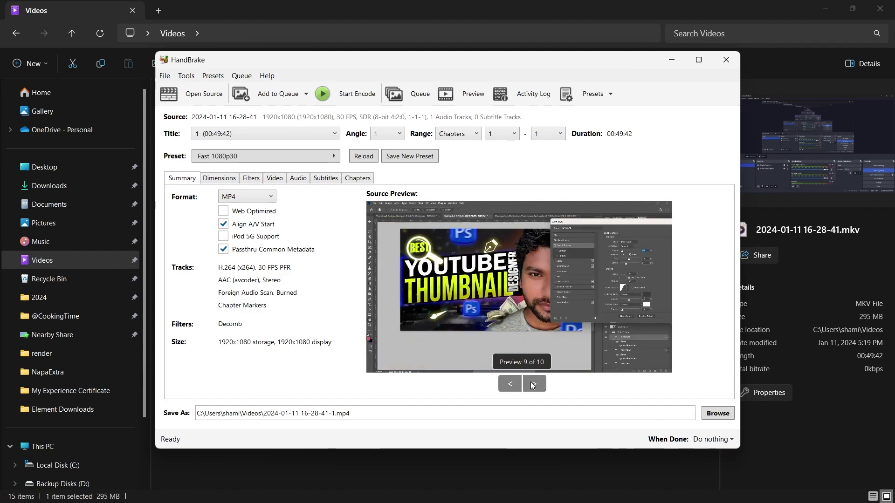
- Choose MP4 as the output format and review the Dimensions, Filters and Video settings before returning to the Summary
{"action": "left_click", "coordinate": [252, 196]}
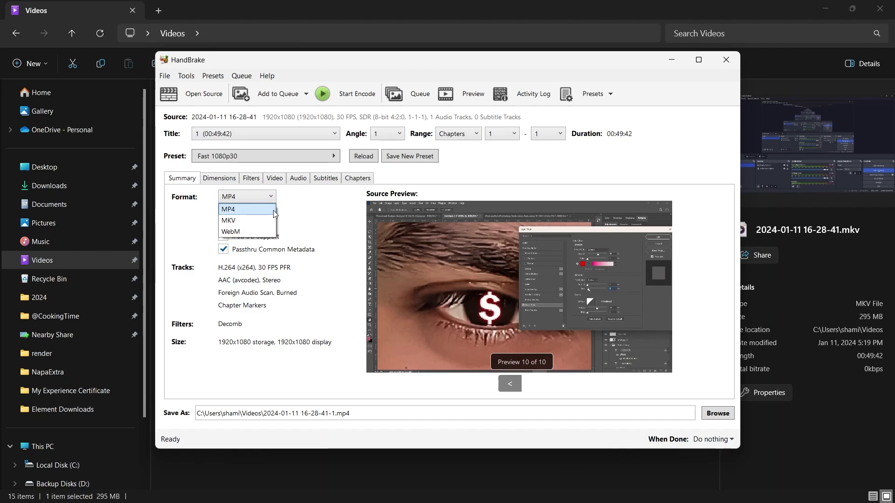
{"action": "left_click", "coordinate": [258, 214]}
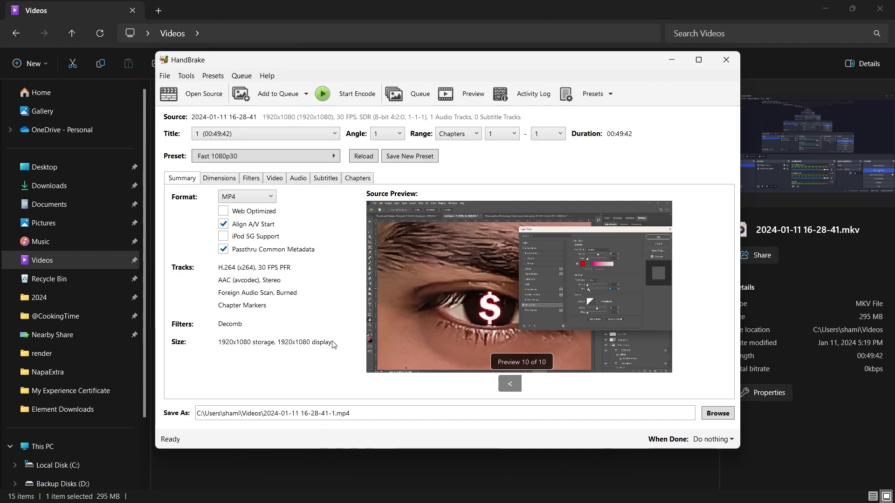
{"action": "left_click", "coordinate": [223, 180]}
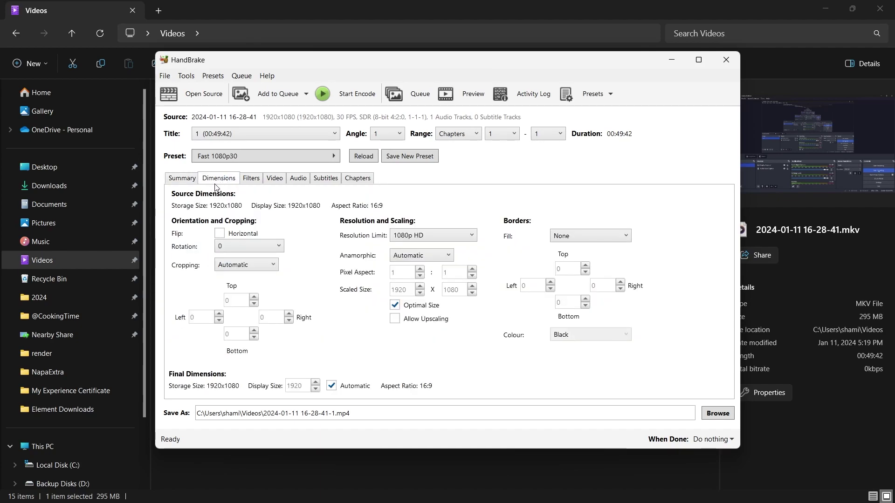
{"action": "left_click", "coordinate": [252, 181]}
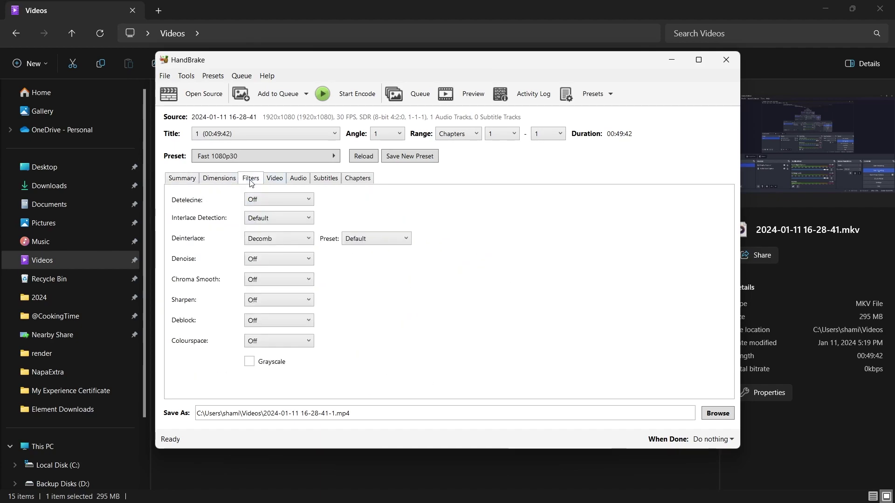
{"action": "left_click", "coordinate": [276, 180]}
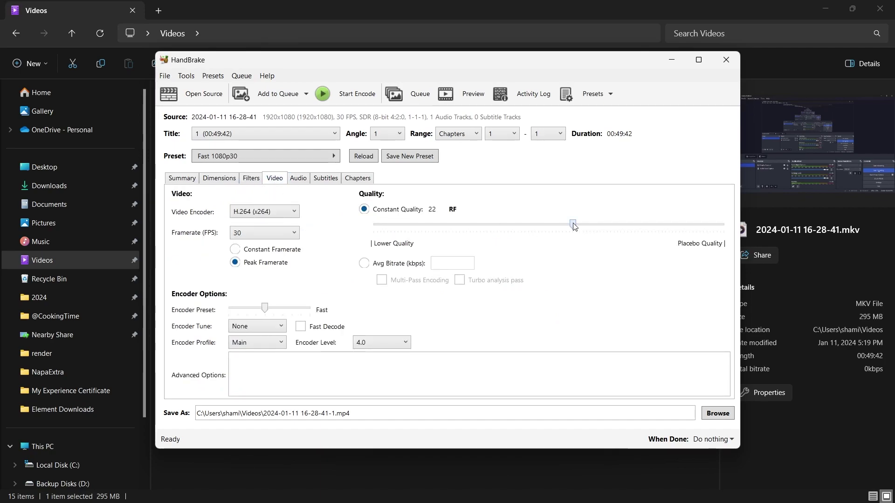
{"action": "mouse_move", "coordinate": [573, 225]}
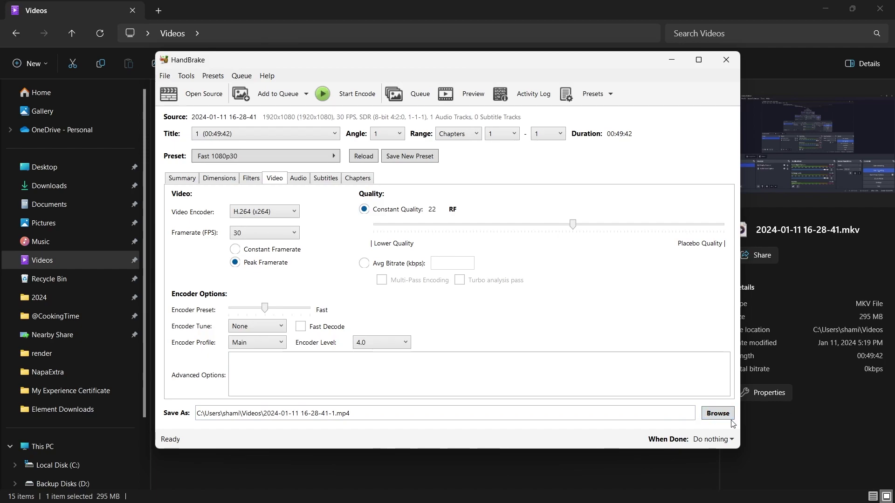
{"action": "left_click", "coordinate": [175, 184]}
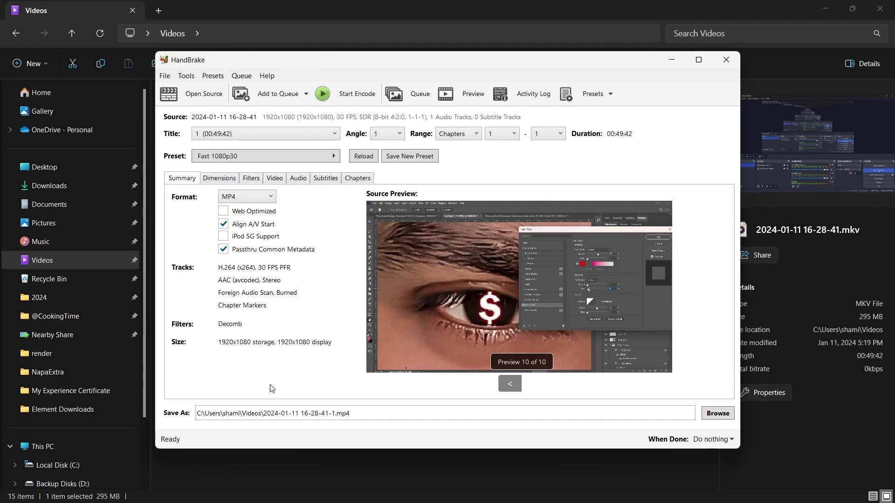
{"action": "left_click", "coordinate": [718, 414]}
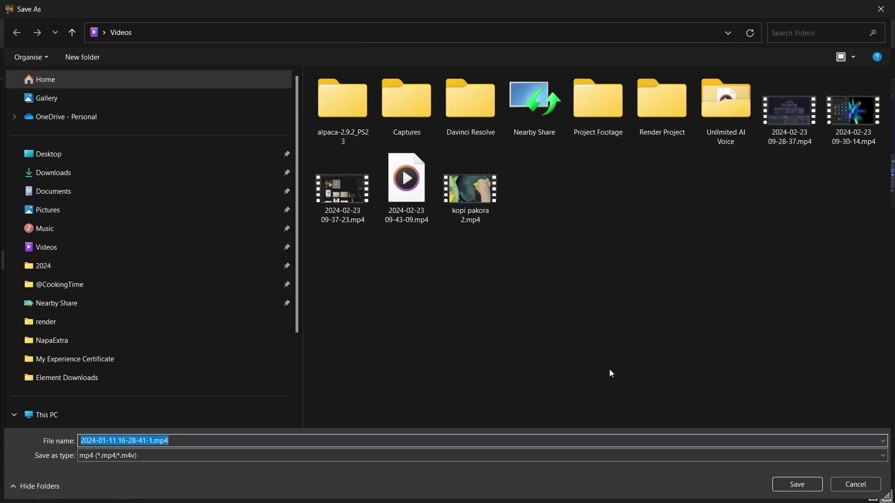
{"action": "left_click", "coordinate": [71, 246]}
{"action": "right_click", "coordinate": [506, 275]}
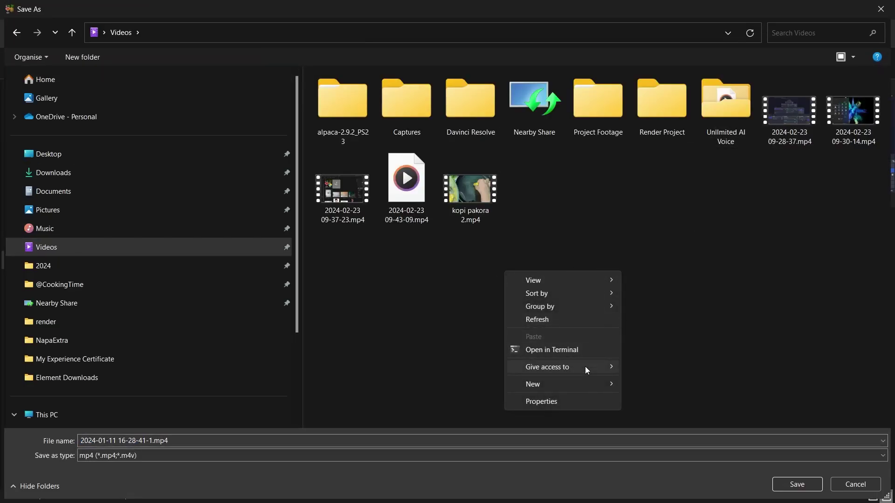
{"action": "mouse_move", "coordinate": [586, 386]}
{"action": "left_click", "coordinate": [686, 247]}
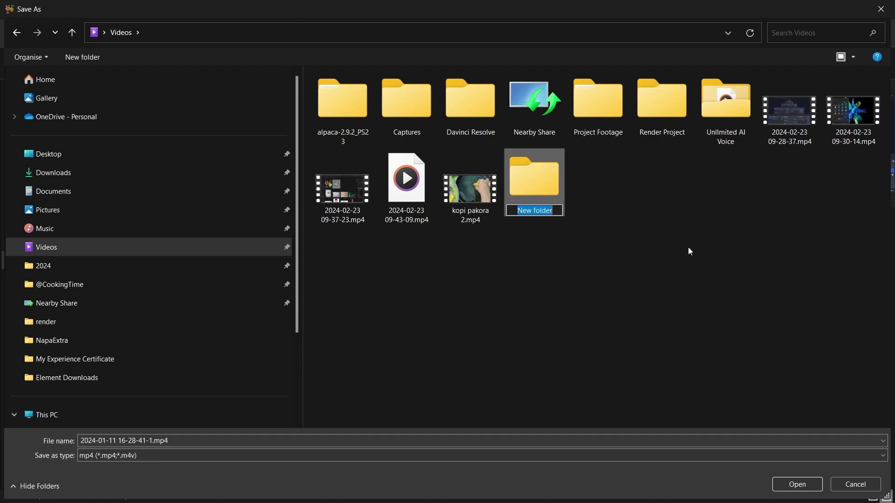
{"action": "type", "text": "HB"}
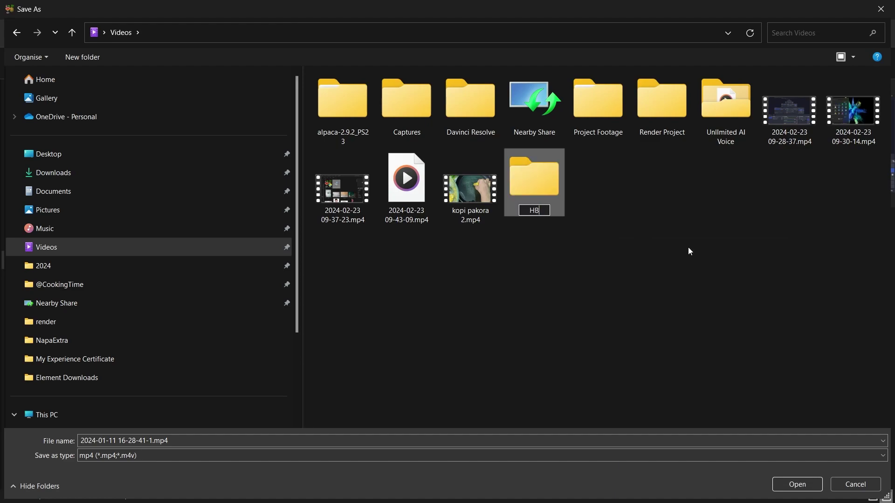
{"action": "left_click", "coordinate": [582, 234]}
{"action": "double_click", "coordinate": [545, 180]}
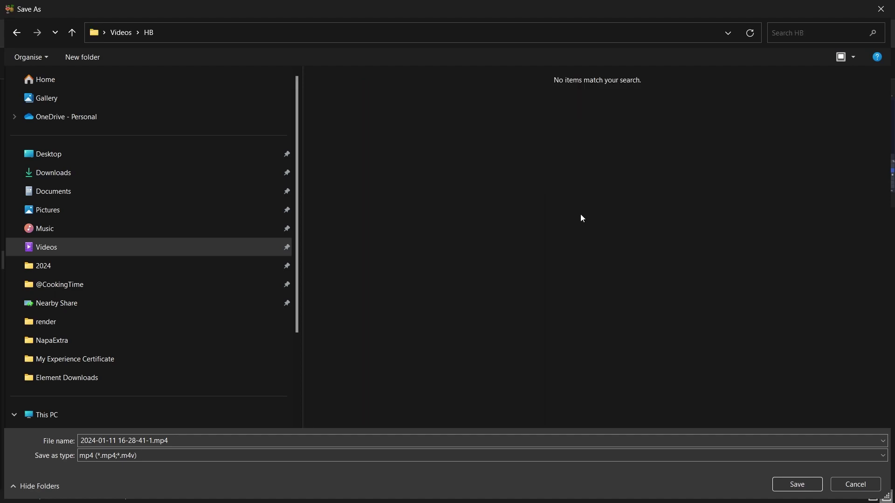
{"action": "left_click", "coordinate": [797, 485]}
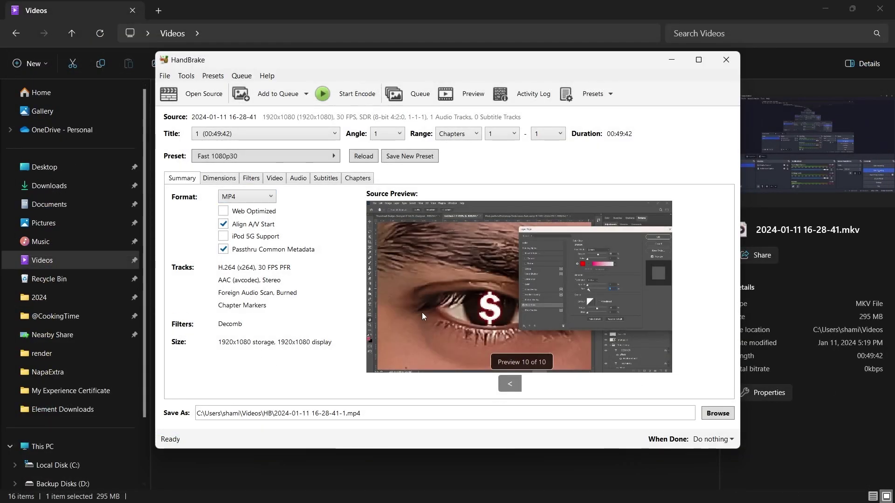
- Add the conversion job to the queue, run the queue until the encode finishes, and close the queue window
{"action": "left_click", "coordinate": [261, 94]}
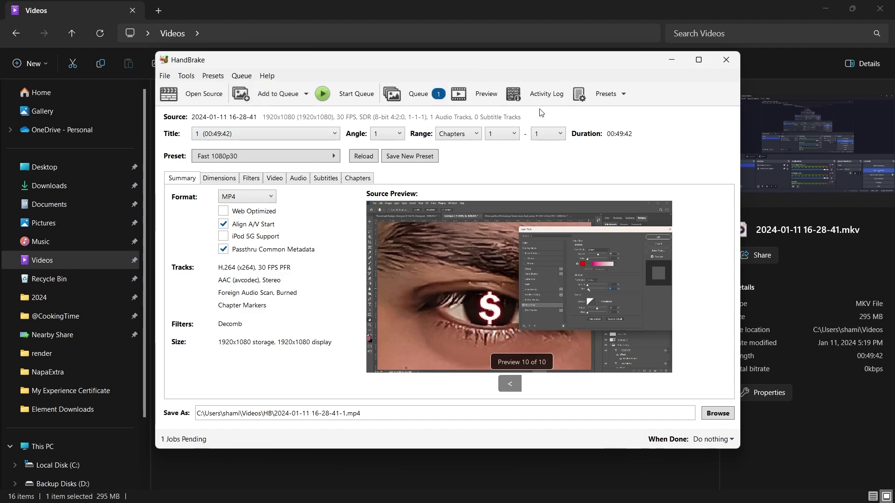
{"action": "left_click", "coordinate": [418, 94]}
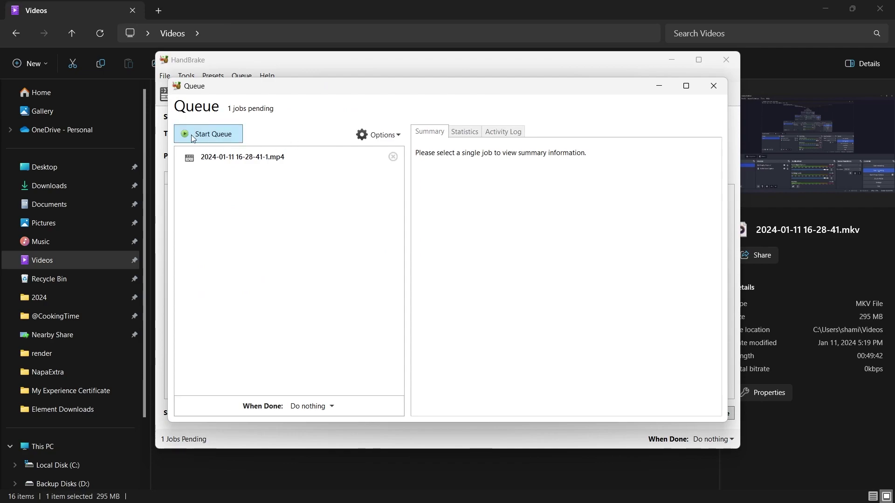
{"action": "left_click", "coordinate": [227, 135]}
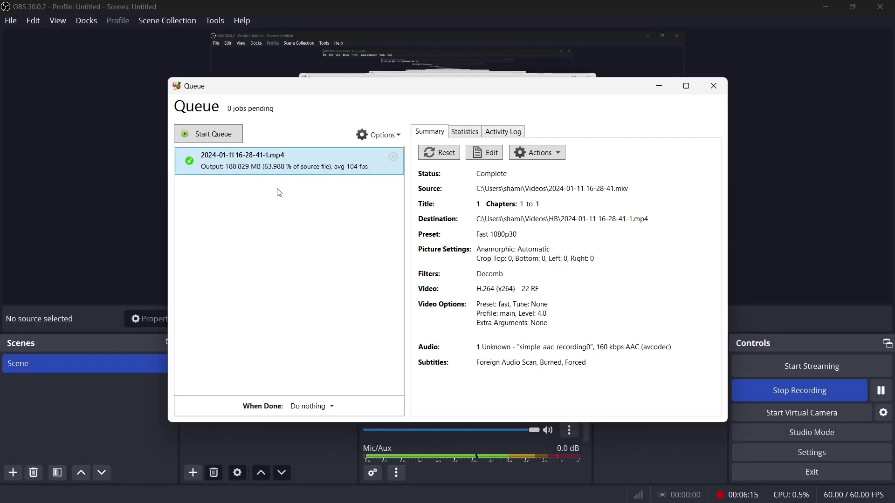
{"action": "left_click", "coordinate": [714, 86]}
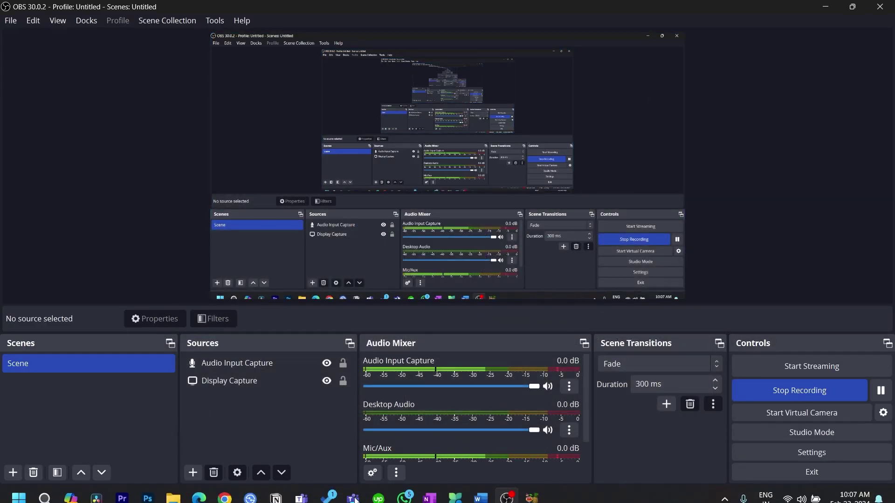
{"action": "left_click", "coordinate": [173, 488]}
{"action": "left_click", "coordinate": [520, 360]}
{"action": "left_click", "coordinate": [563, 202]}
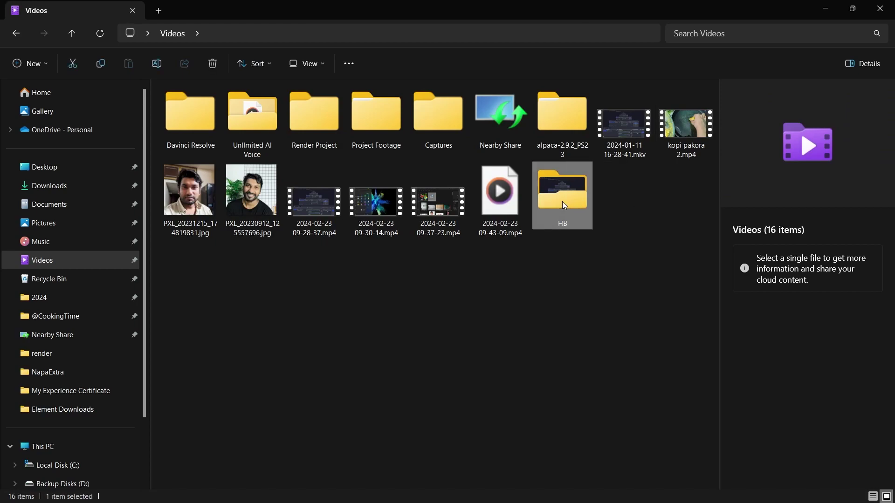
{"action": "left_click", "coordinate": [628, 137]}
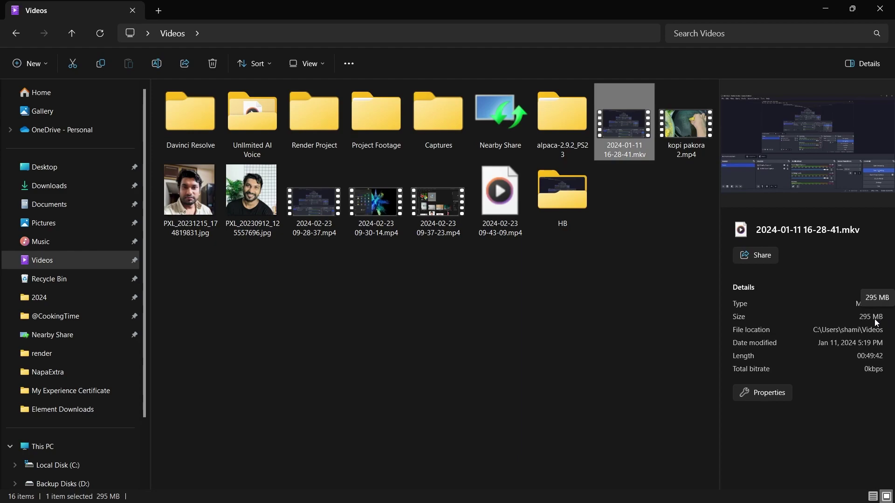
{"action": "left_click", "coordinate": [586, 351]}
{"action": "double_click", "coordinate": [554, 196]}
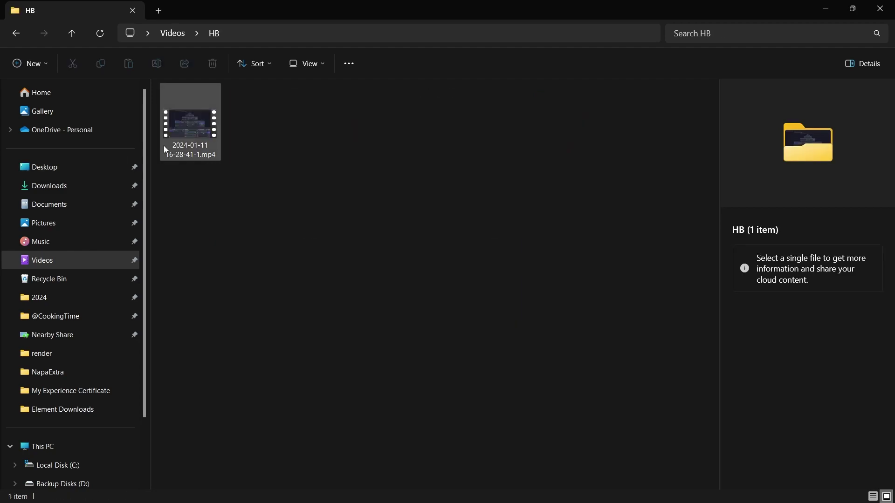
{"action": "left_click", "coordinate": [181, 130]}
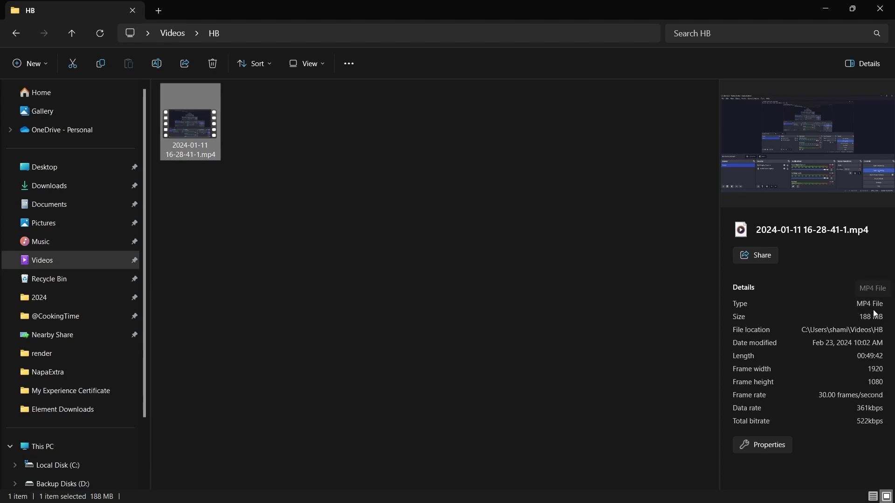
{"action": "left_click", "coordinate": [123, 489]}
{"action": "left_click_drag", "start_coordinate": [123, 490], "coordinate": [250, 182]}
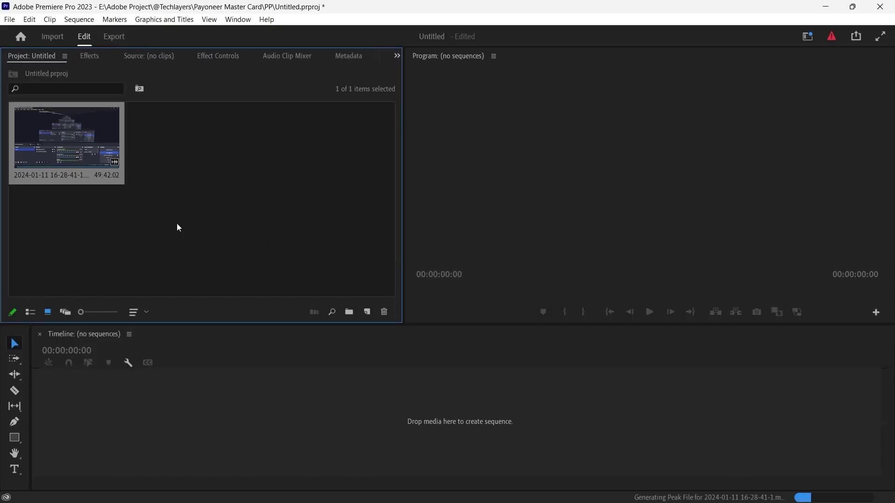
{"action": "left_click_drag", "start_coordinate": [66, 140], "coordinate": [115, 396]}
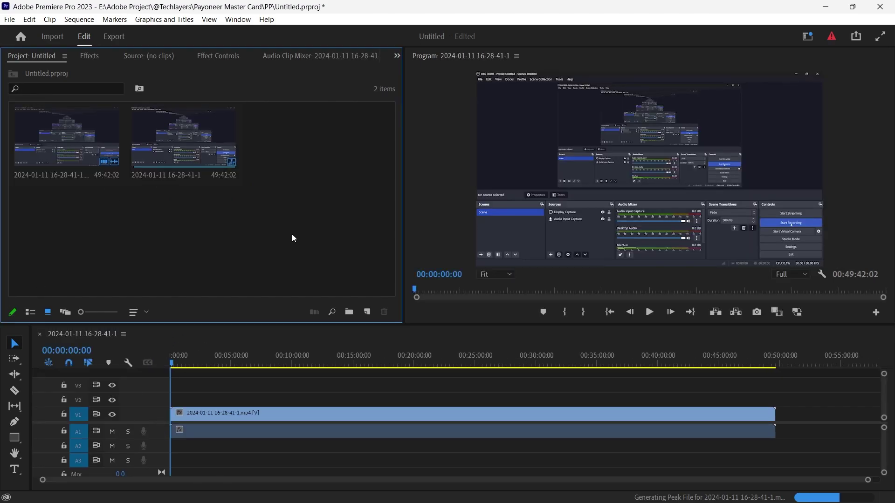
{"action": "left_click", "coordinate": [176, 491]}
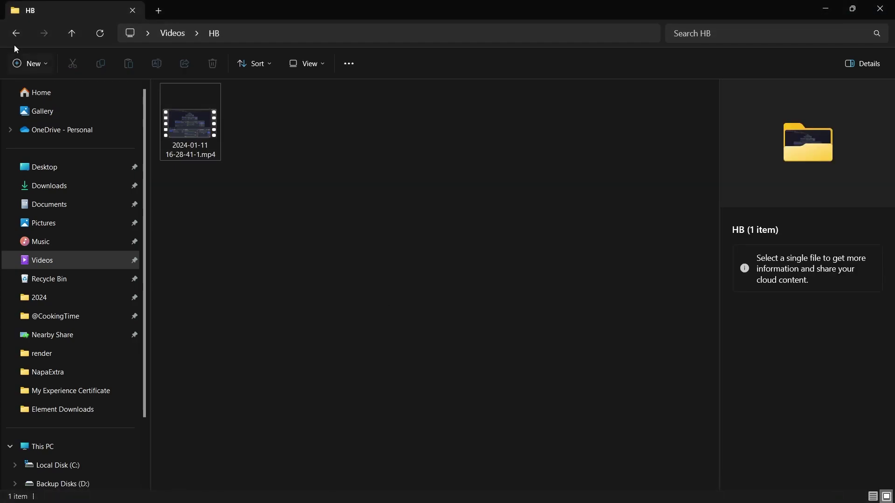
{"action": "left_click", "coordinate": [15, 33]}
{"action": "left_click_drag", "start_coordinate": [682, 139], "coordinate": [447, 251]}
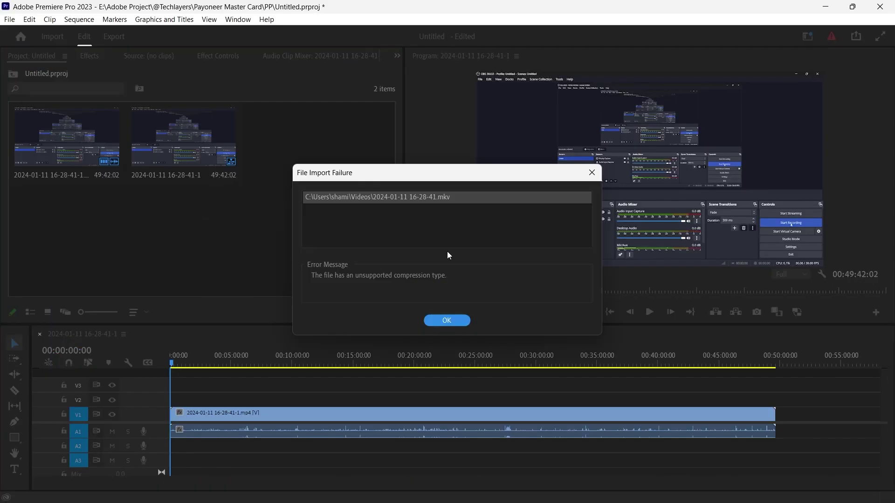
{"action": "left_click", "coordinate": [460, 320]}
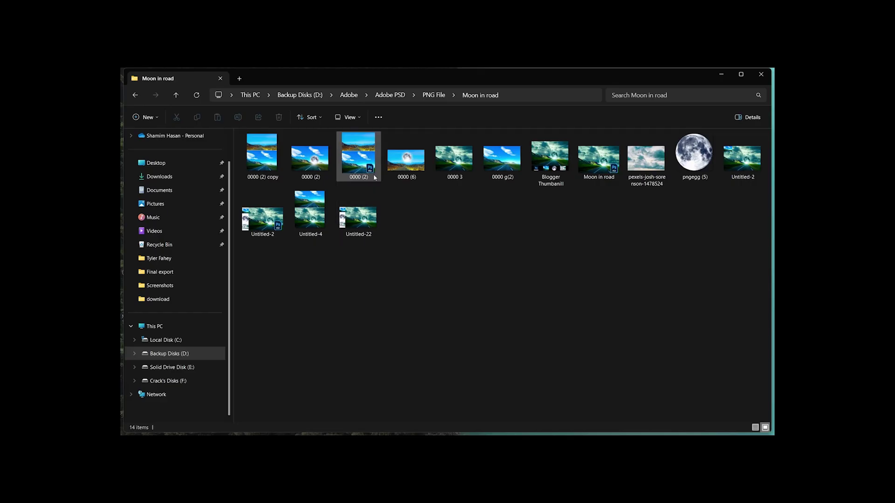
- Show the Moon in road folder in File Explorer with extra large icons and select the Blogger Thumbanill image
{"action": "left_click", "coordinate": [349, 117]}
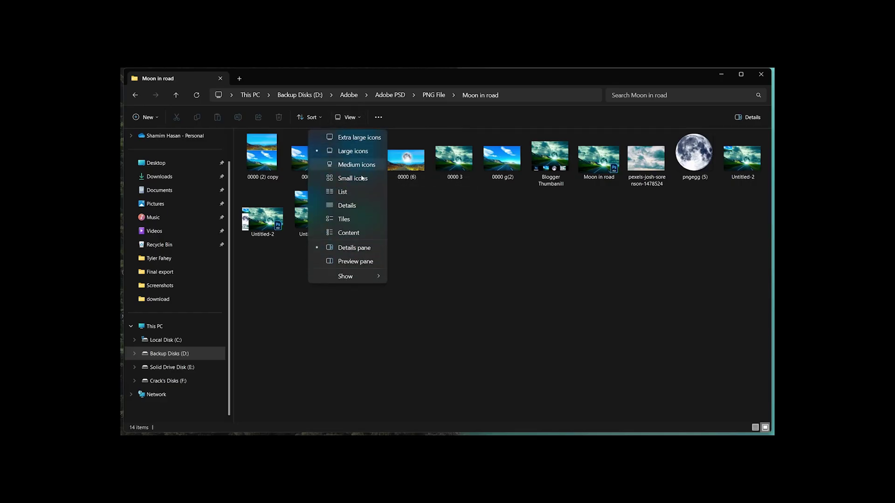
{"action": "left_click", "coordinate": [353, 139]}
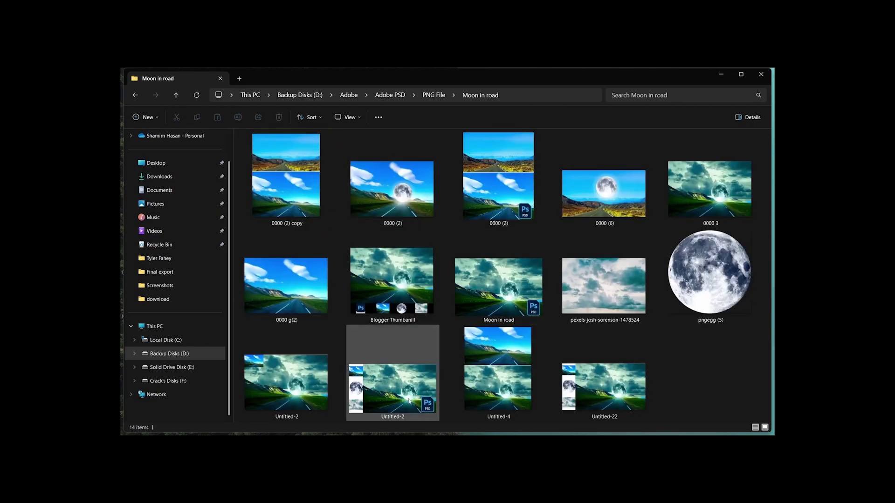
{"action": "left_click", "coordinate": [499, 287]}
{"action": "left_click", "coordinate": [392, 279]}
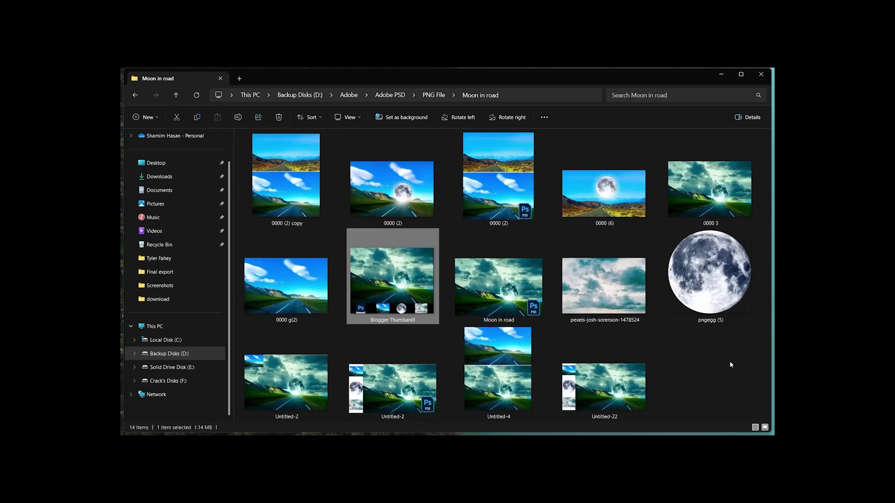
- Go up to the PNG File folder and look through the thumbnails of its PSD files
{"action": "key", "text": "alt+Up"}
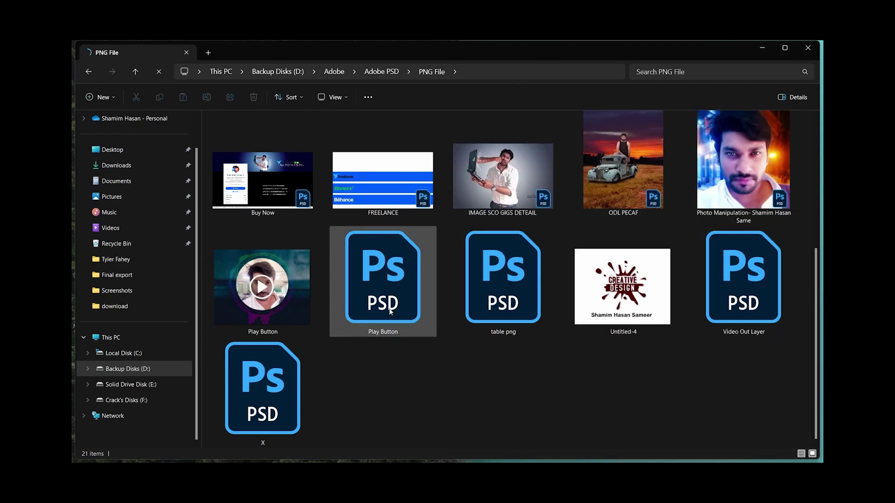
{"action": "scroll", "coordinate": [606, 376], "scroll_direction": "up", "scroll_amount": 2}
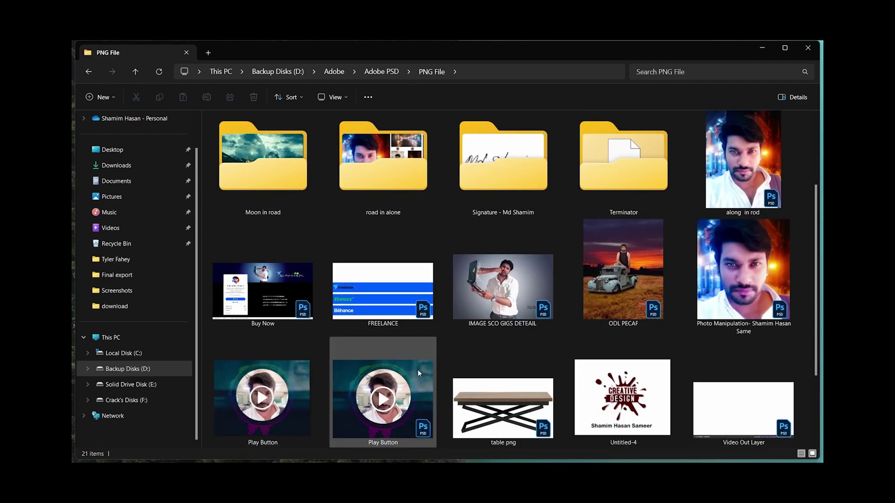
{"action": "scroll", "coordinate": [461, 361], "scroll_direction": "down", "scroll_amount": 2}
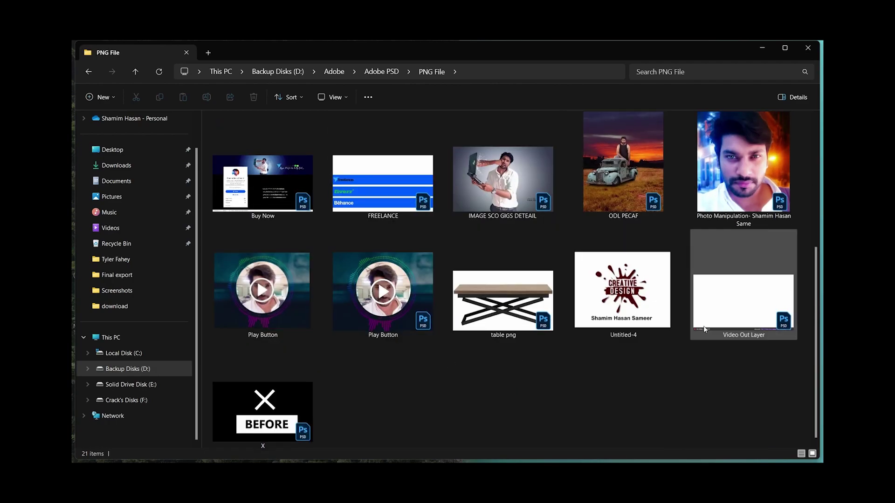